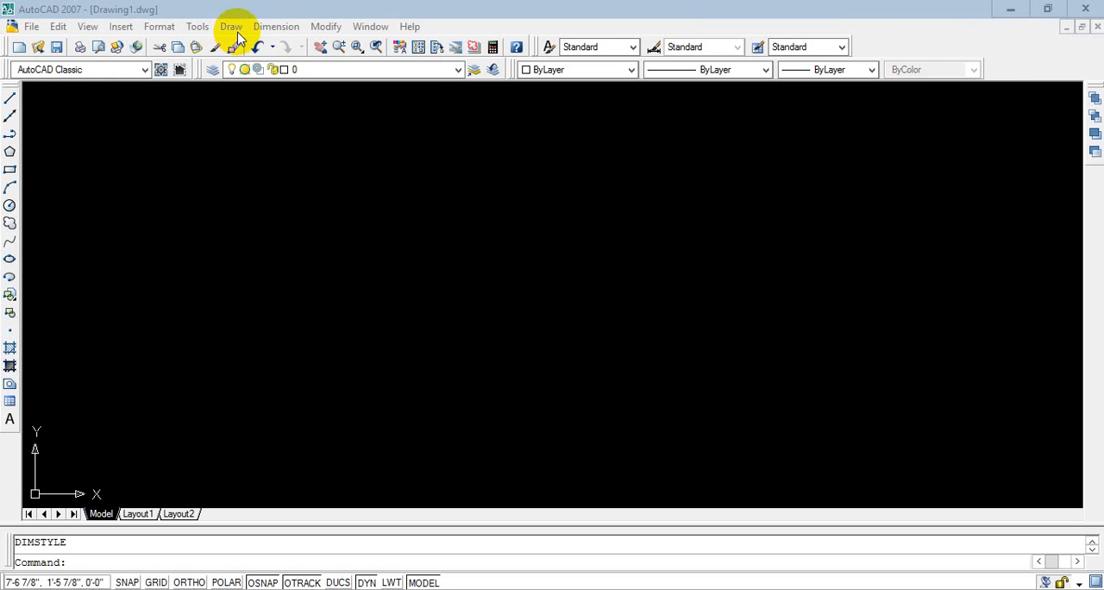
click(55, 27)
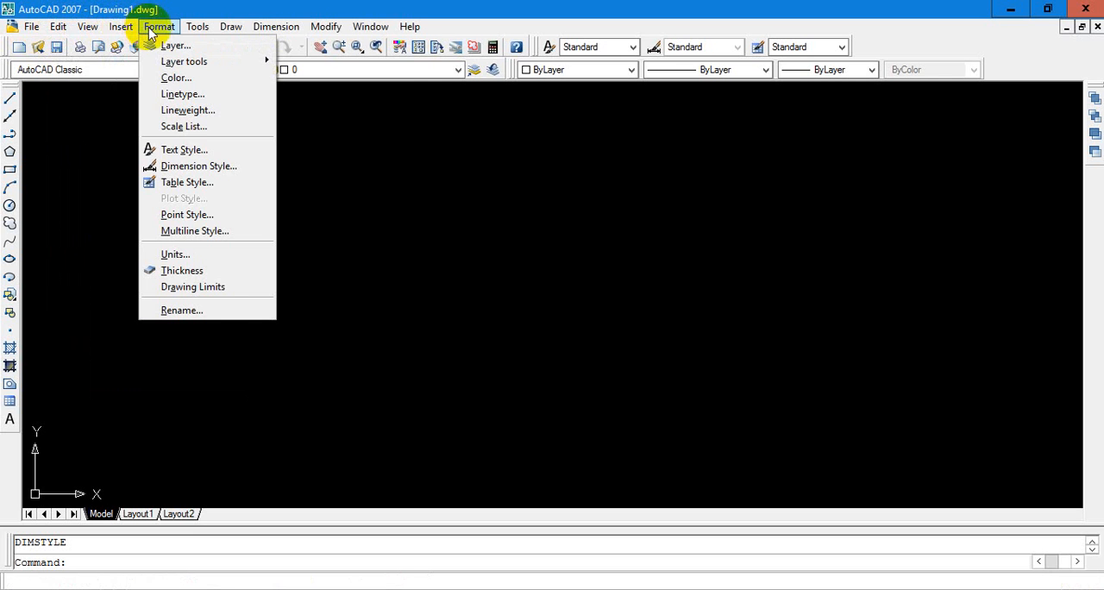
click(329, 28)
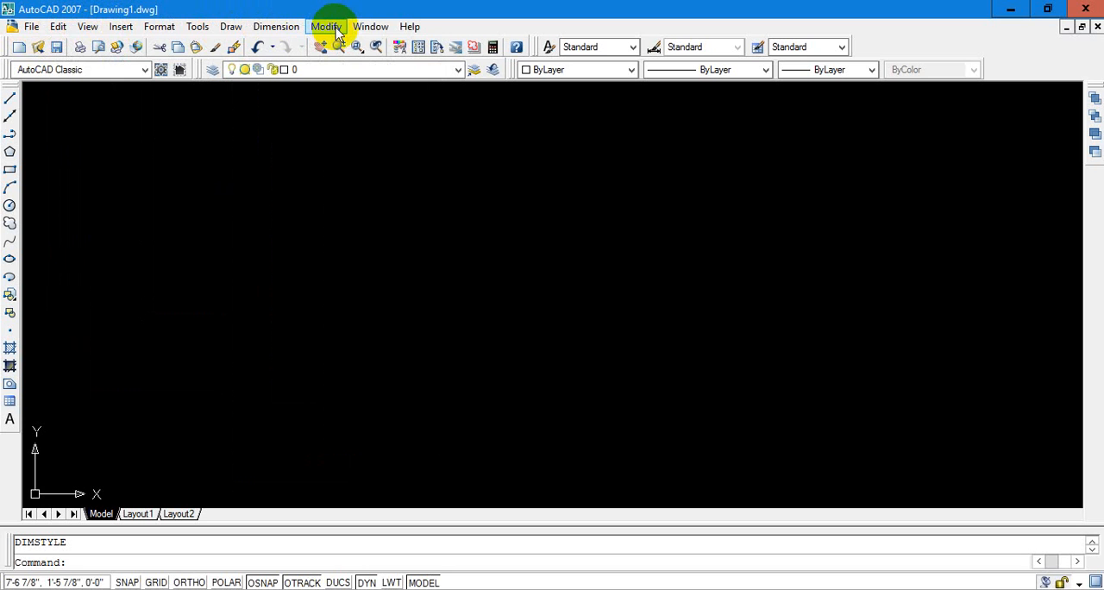
click(338, 30)
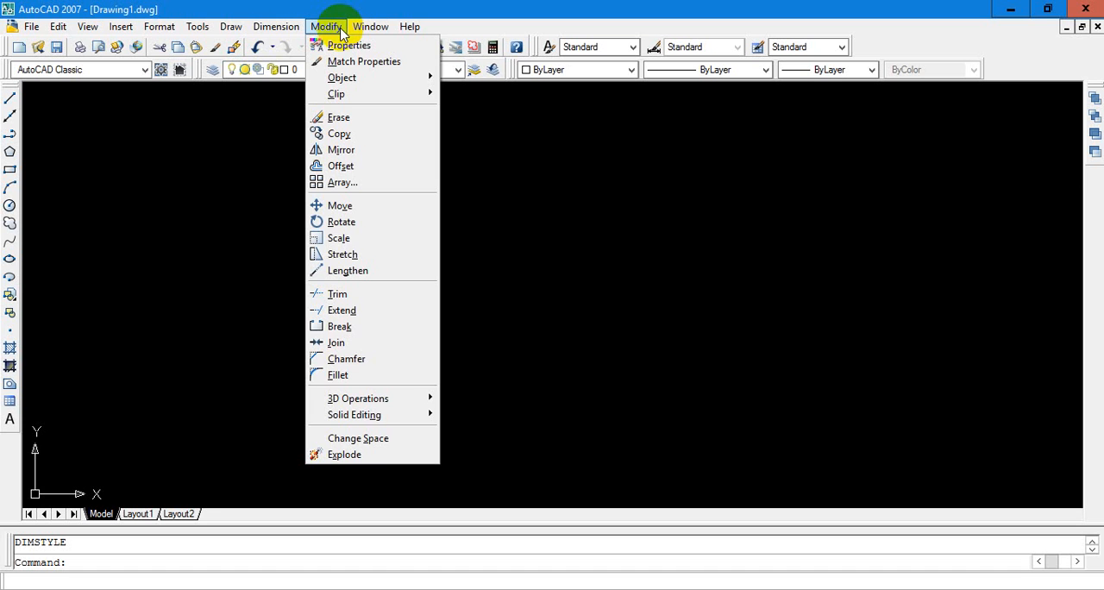
click(341, 29)
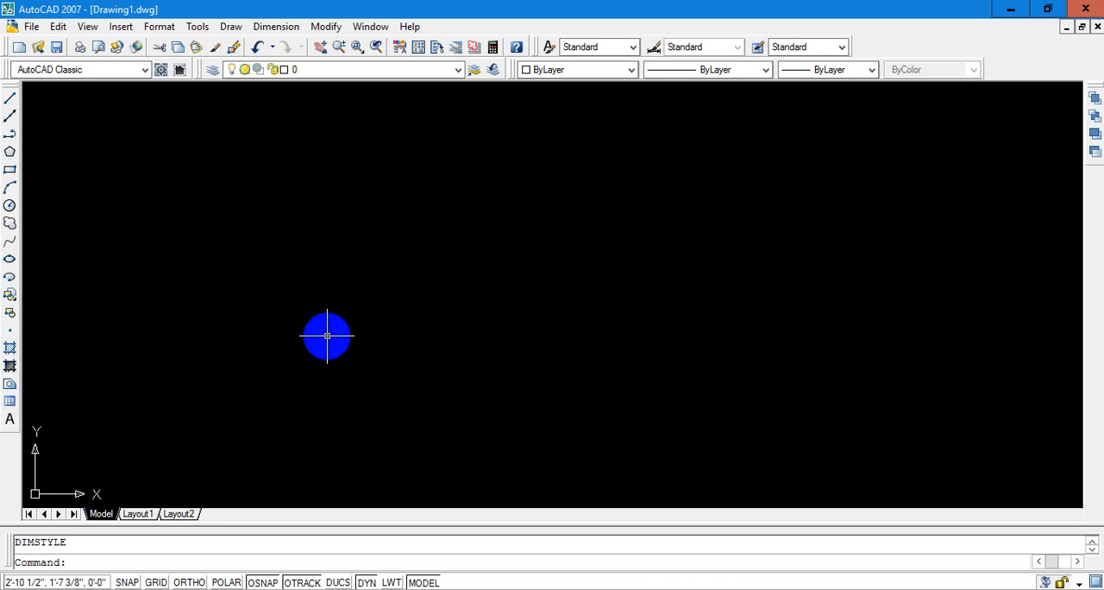
With Ortho on, draw a horizontal line from about 2'-1 3/8", 1'-9 7/8" to about 6'-5", 1'-9 7/8"
click(658, 426)
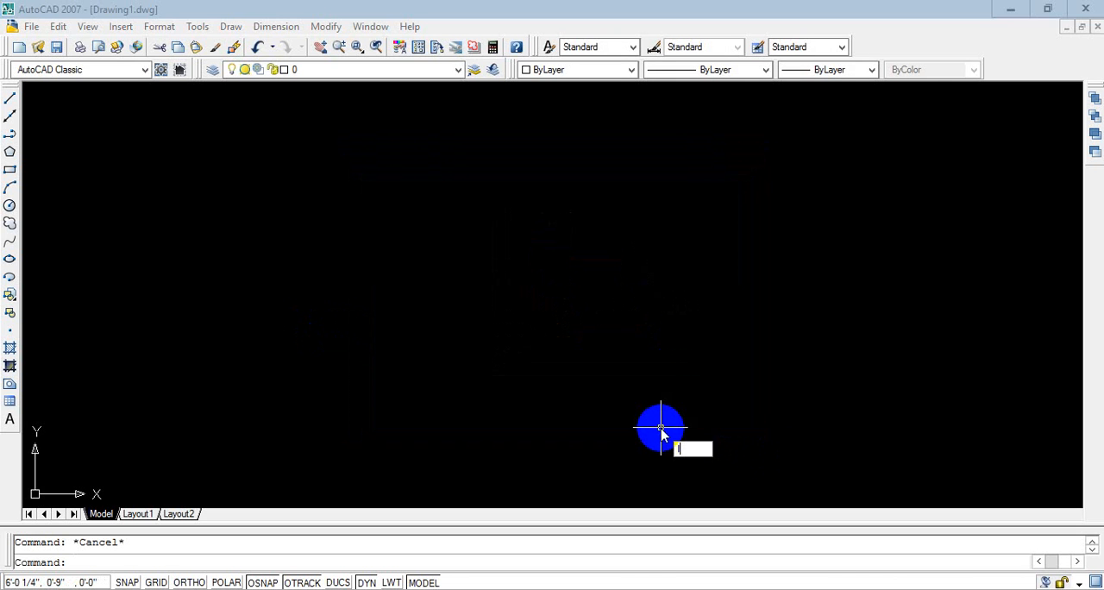
key(Return)
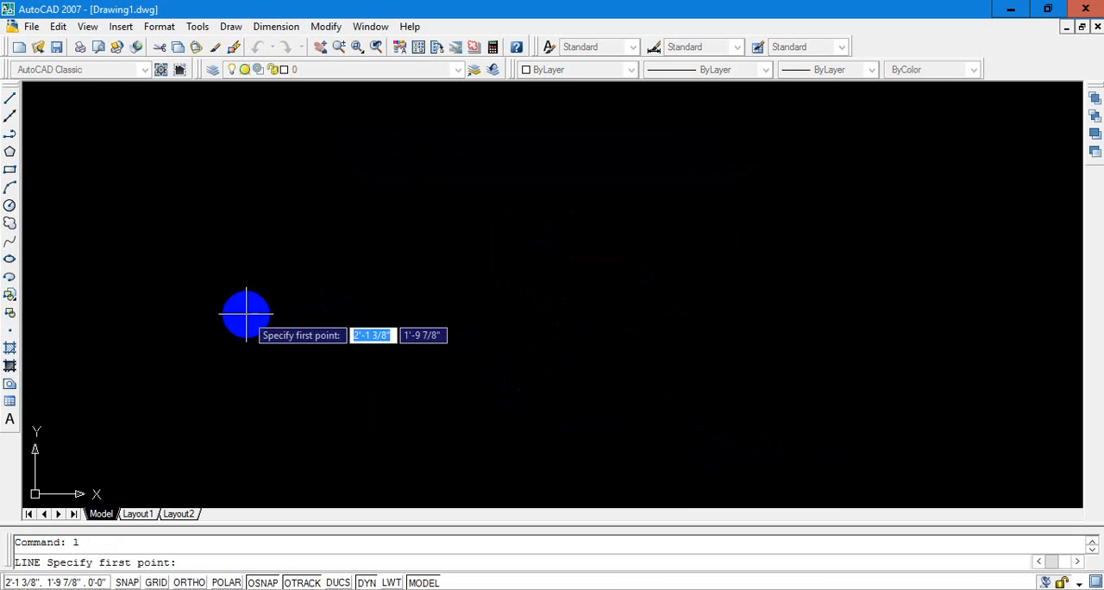
click(246, 315)
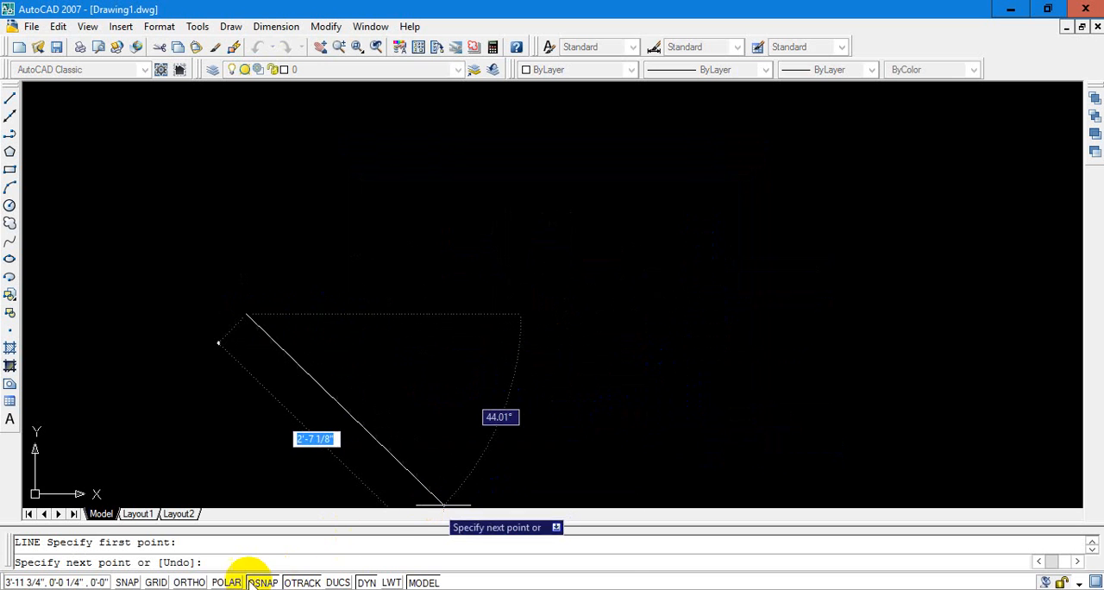
click(189, 583)
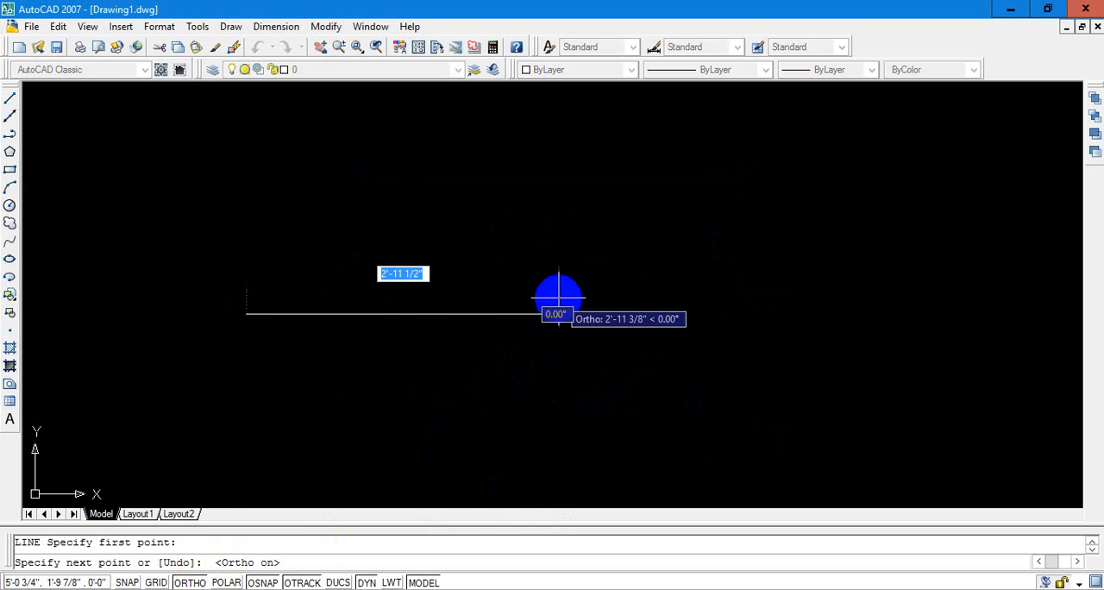
click(701, 319)
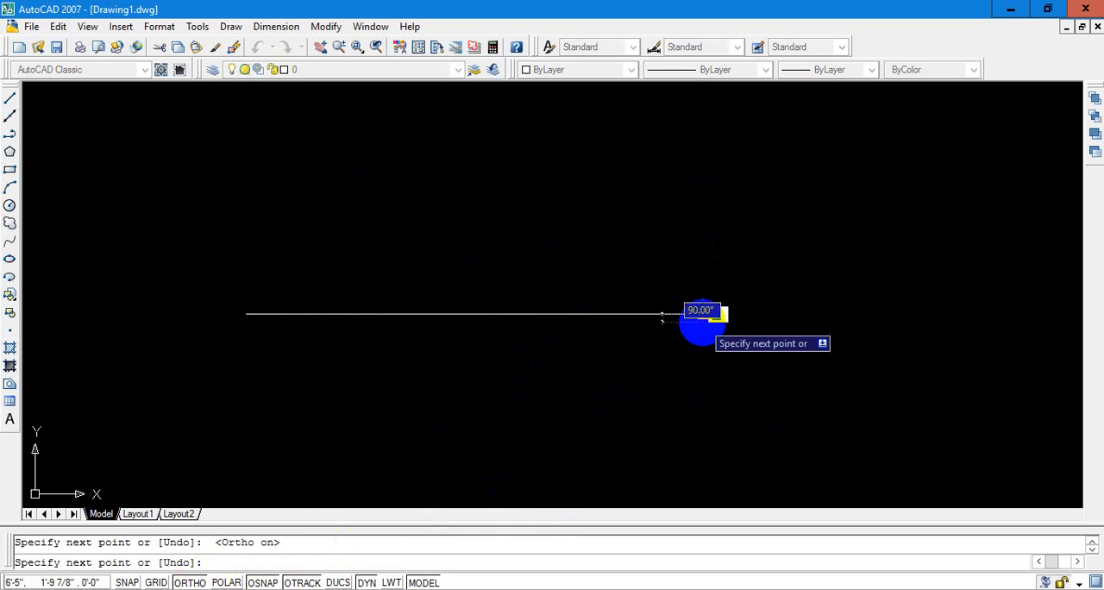
key(Escape)
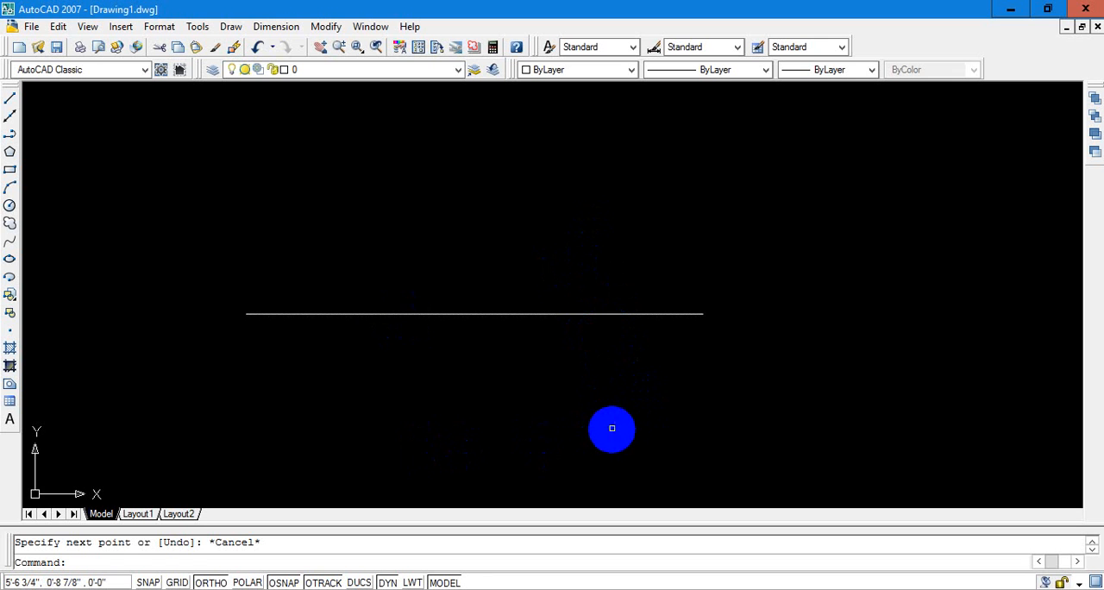
Draw a vertical line crossing the horizontal line near its right end, starting at about 5'-7 1/2", 3'-3"
text(l)
key(Return)
click(619, 161)
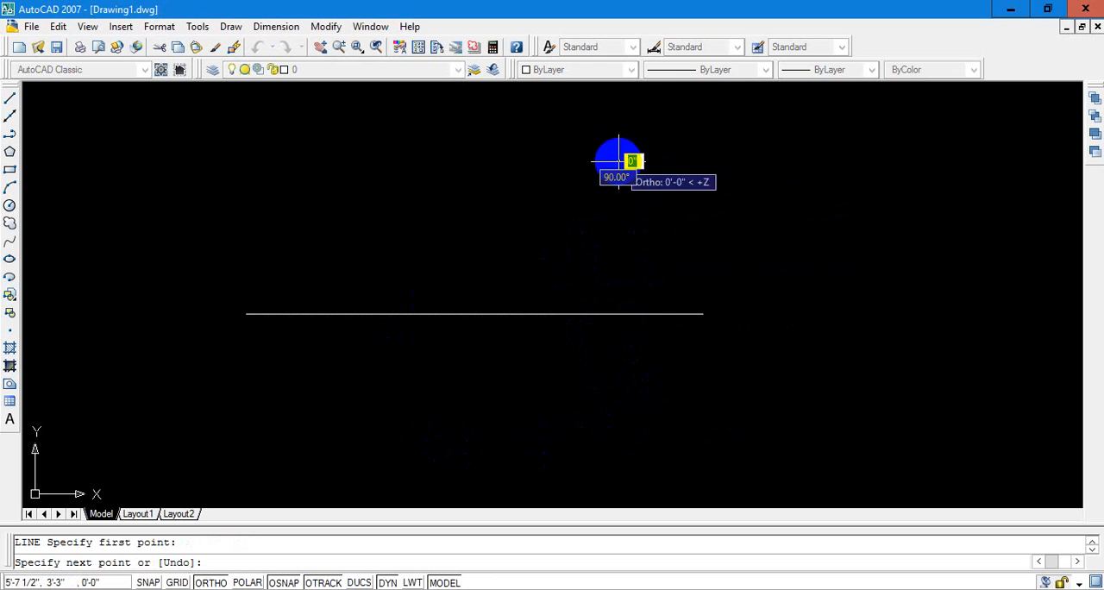
click(653, 477)
key(Escape)
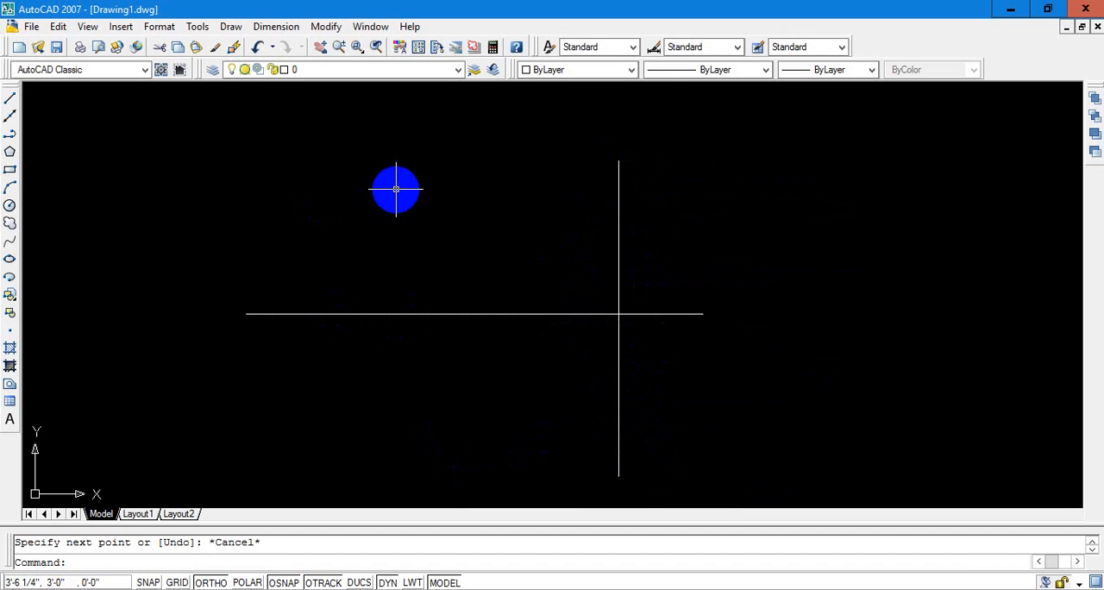
Draw a second vertical line across the horizontal line's left part, from about 3'-6 1/4", 3'-0" down to about 0'-8 1/2"
key(Return)
click(395, 189)
click(396, 428)
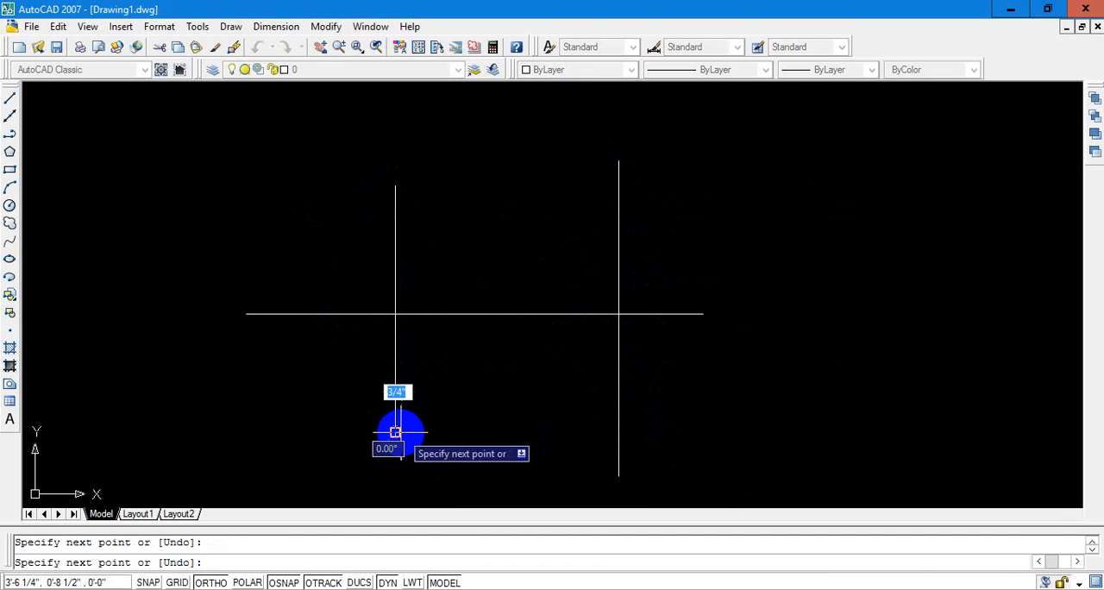
key(Escape)
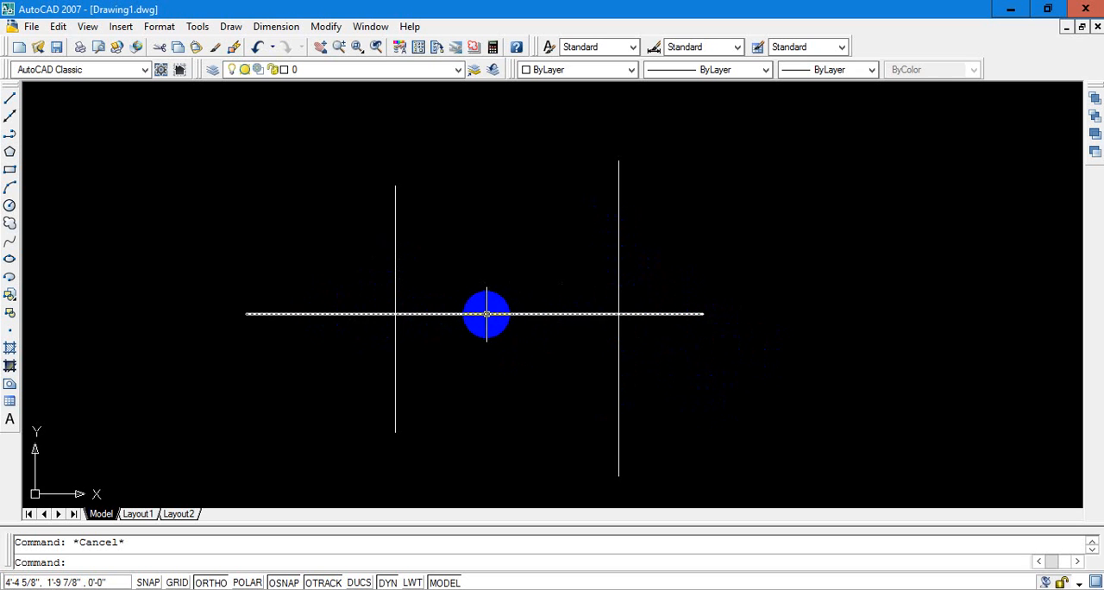
click(487, 313)
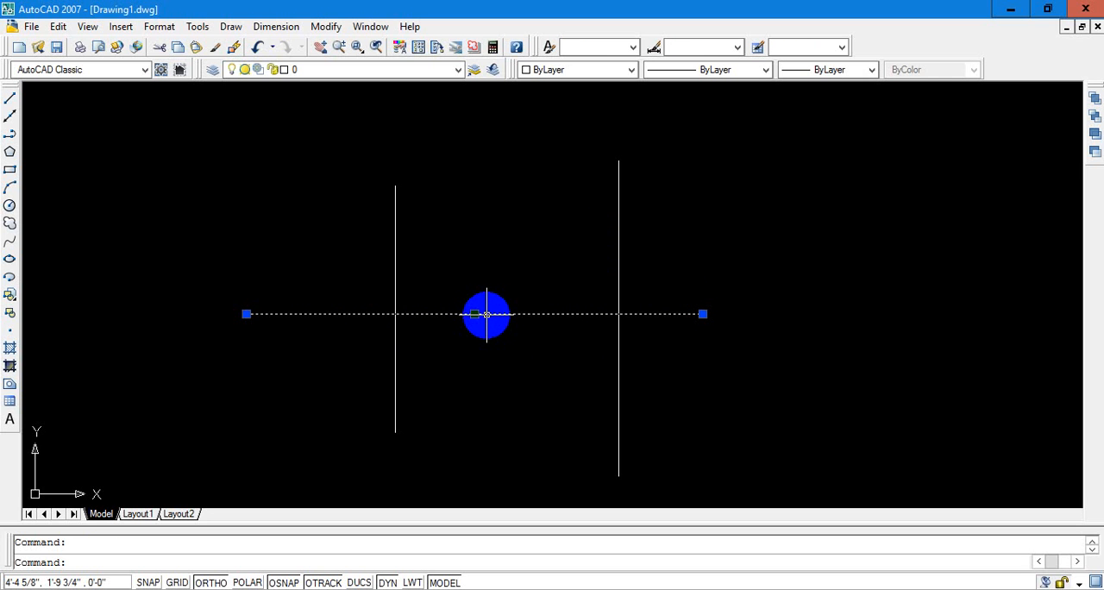
key(Escape)
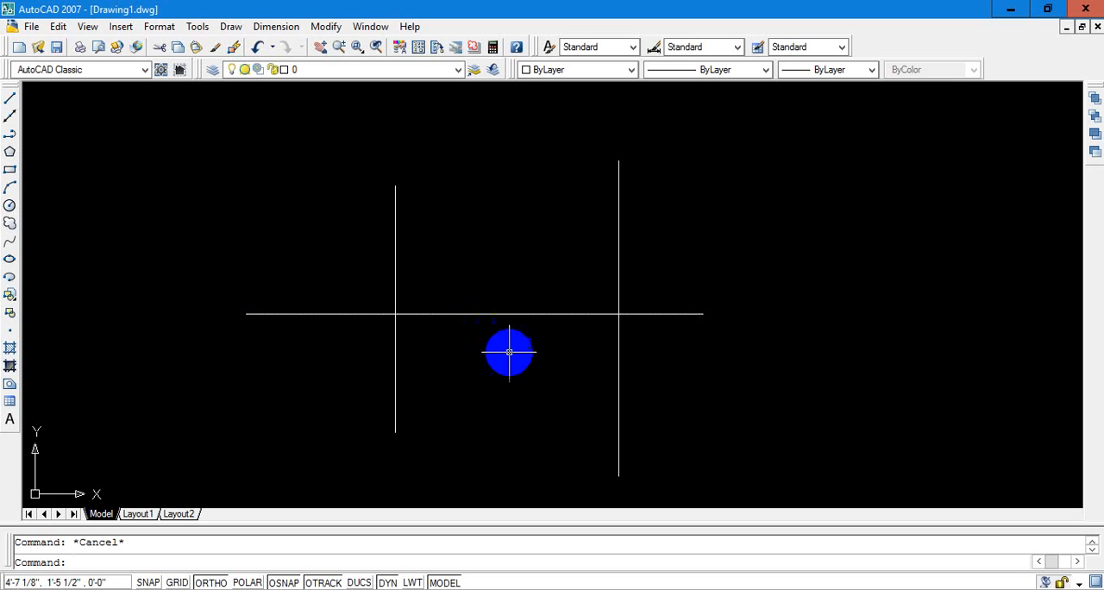
Trim both outer ends of the horizontal line back to the two vertical lines, and undo the trim
text(t)
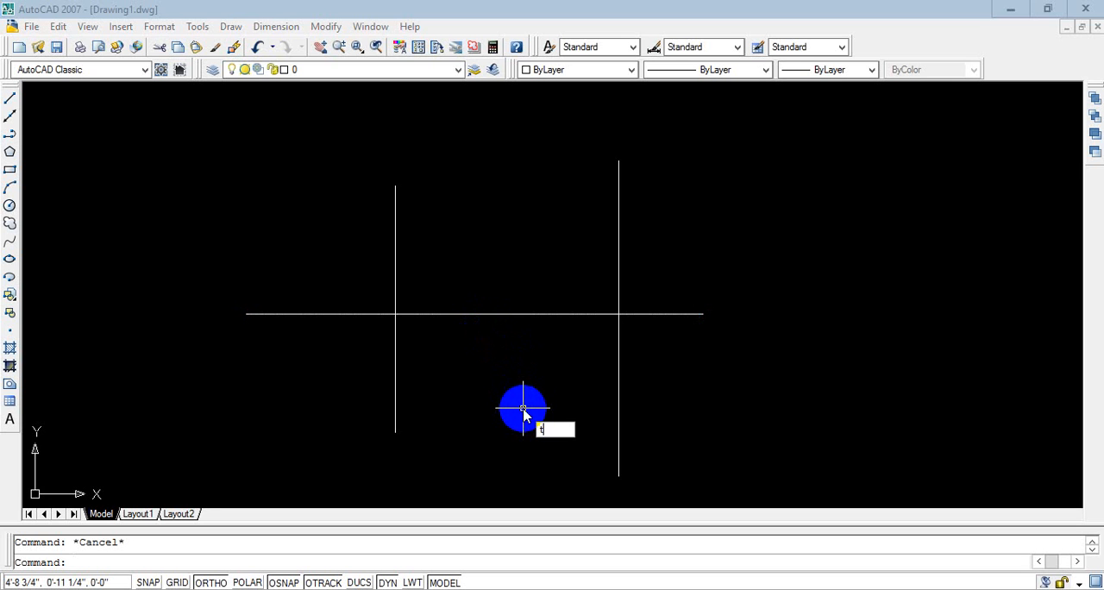
text(r)
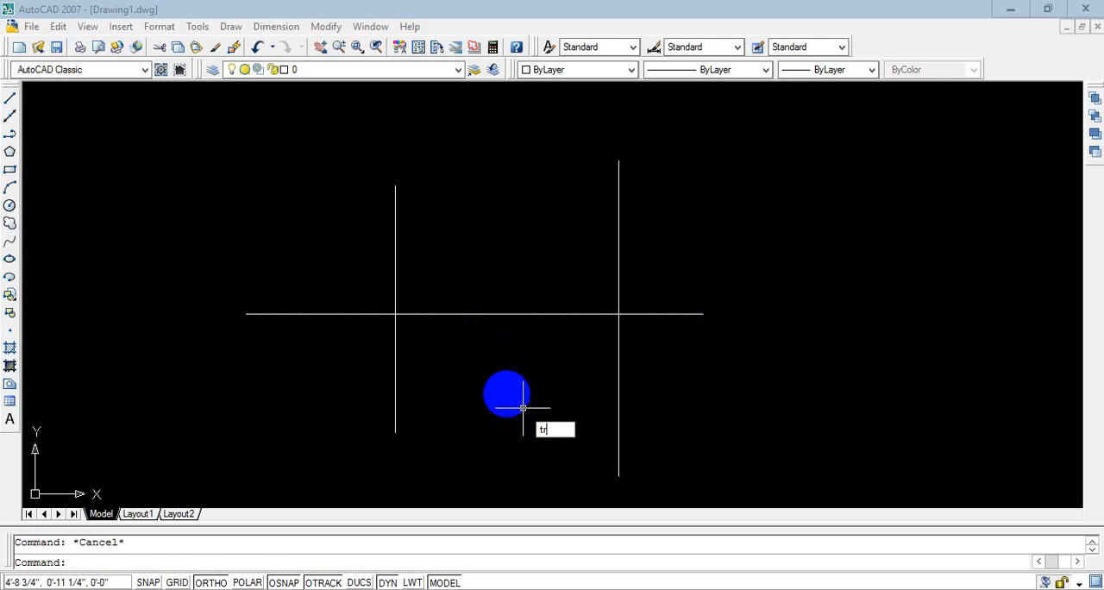
key(Return)
key(Return)
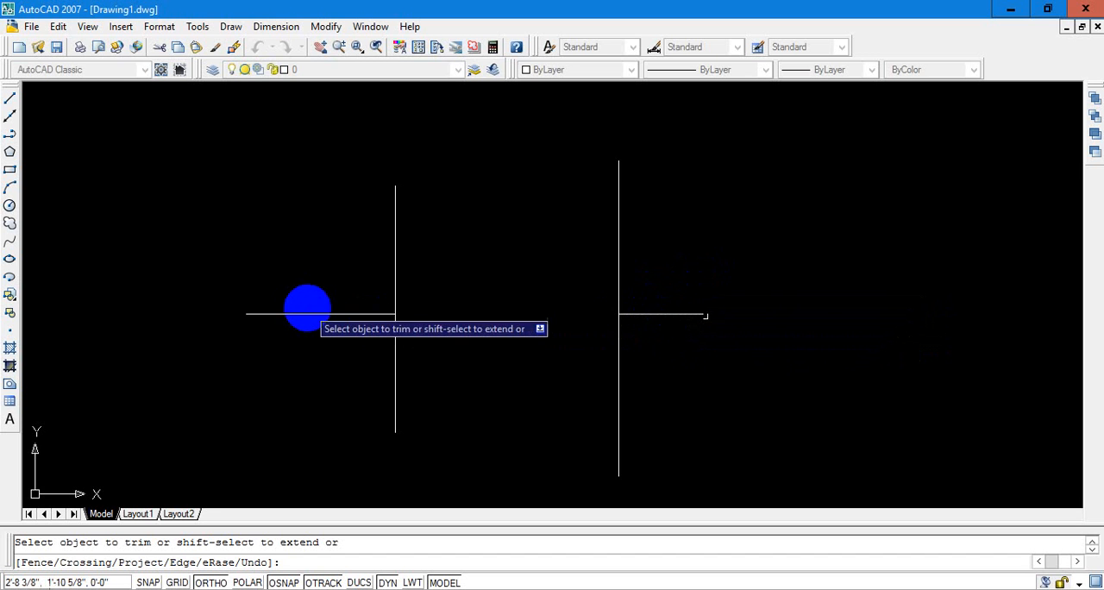
click(313, 316)
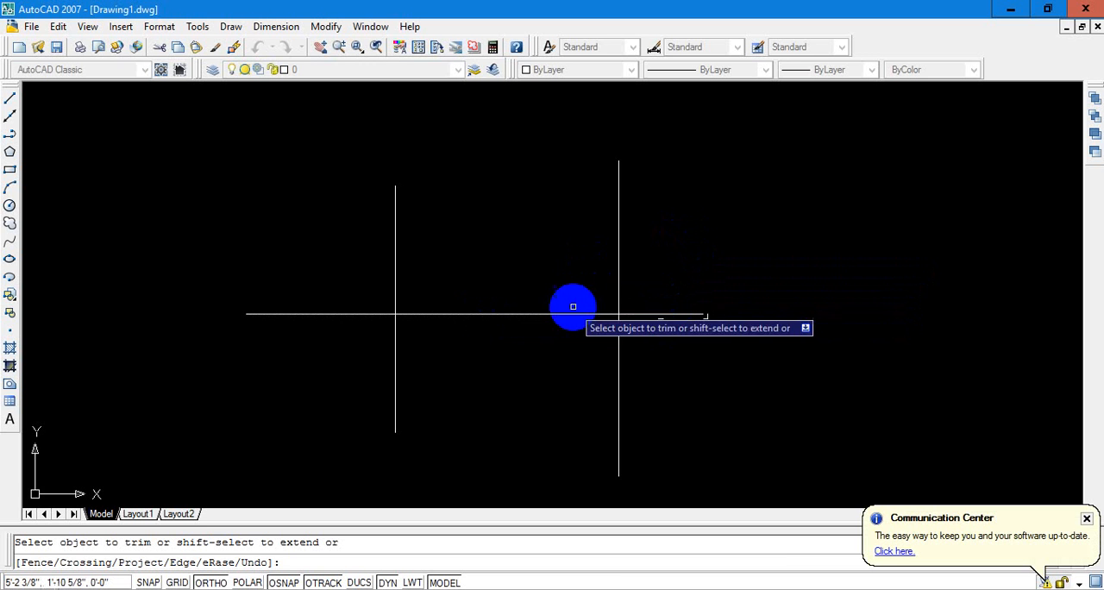
click(668, 314)
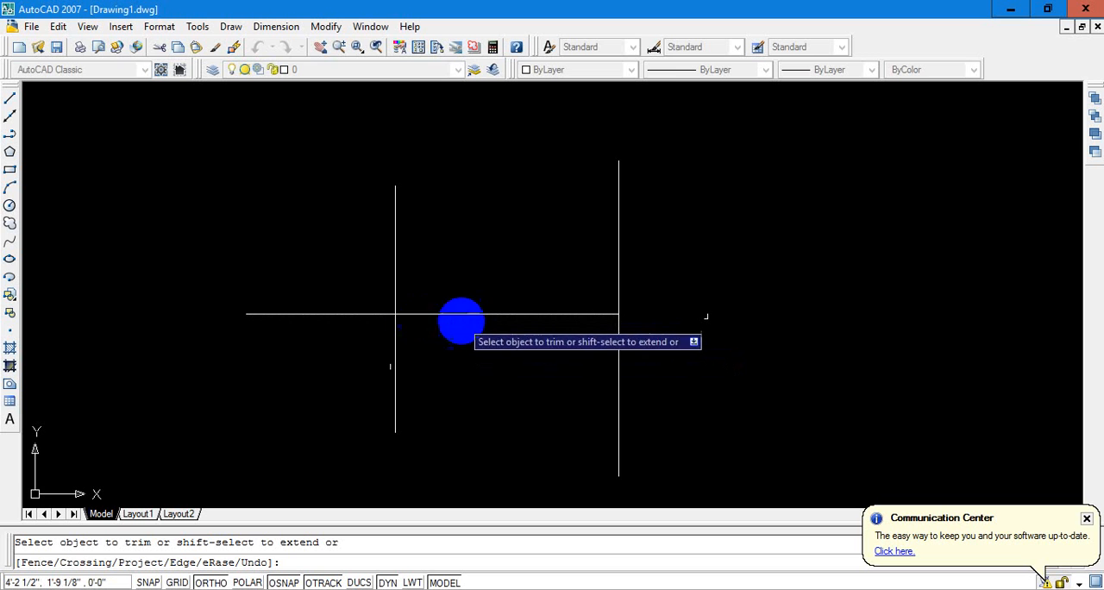
click(333, 314)
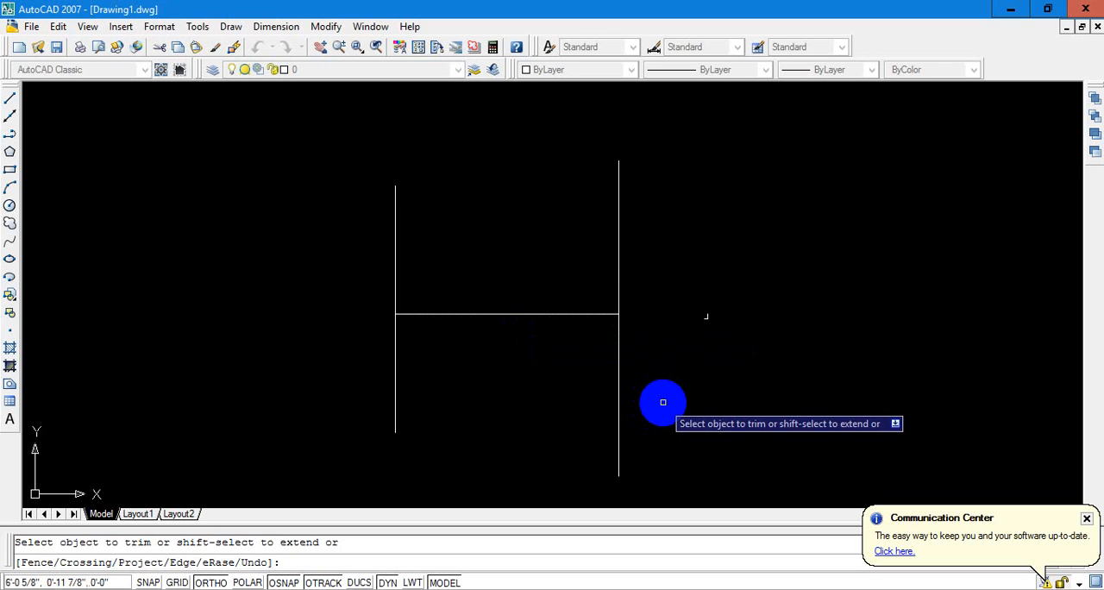
key(Escape)
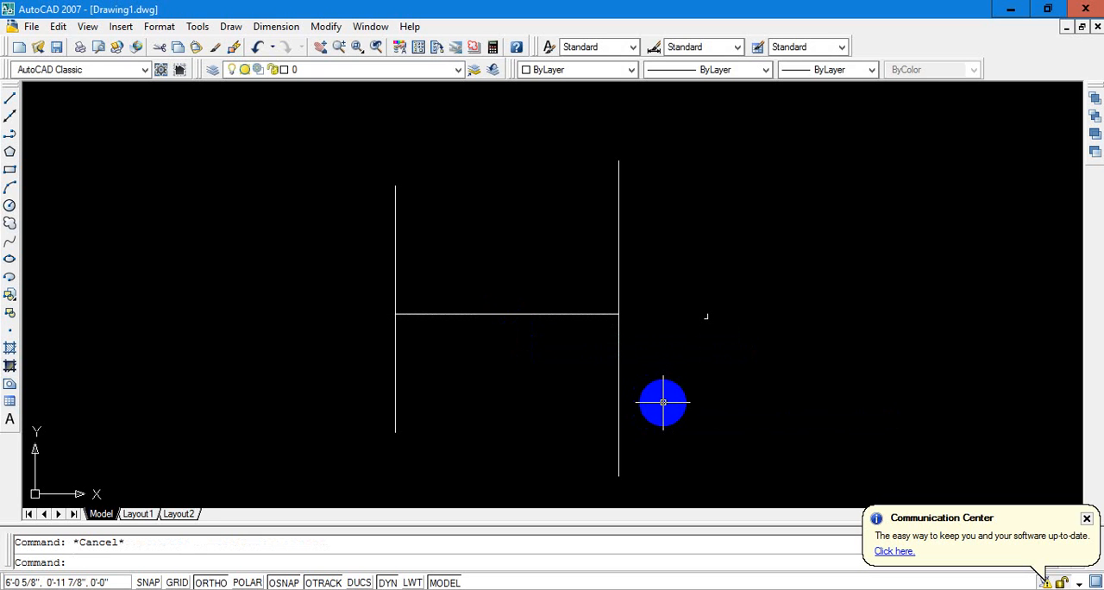
key(ctrl+z)
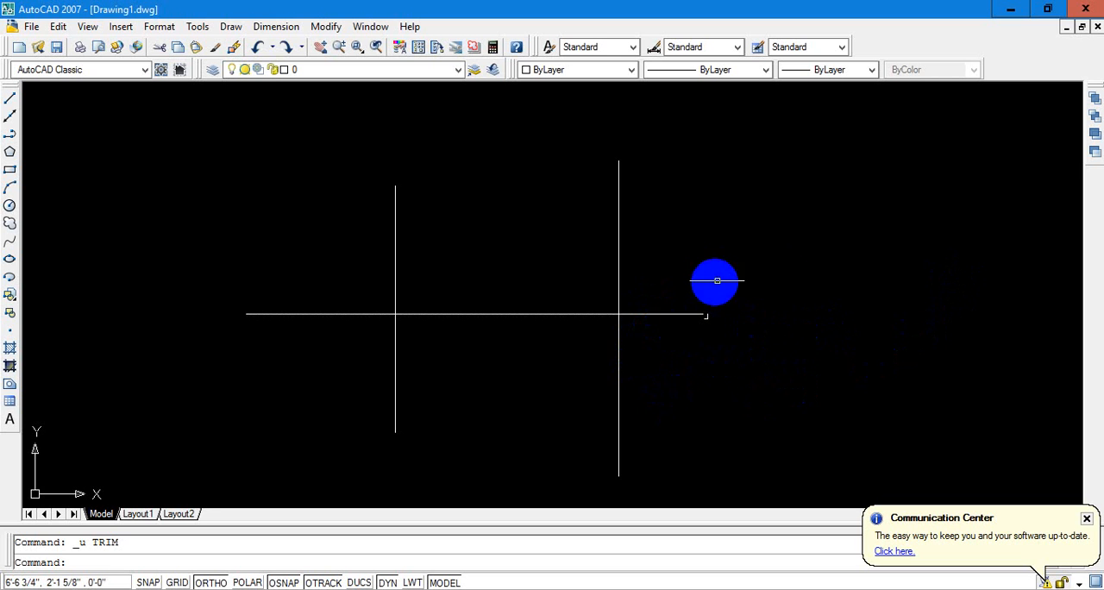
text(e)
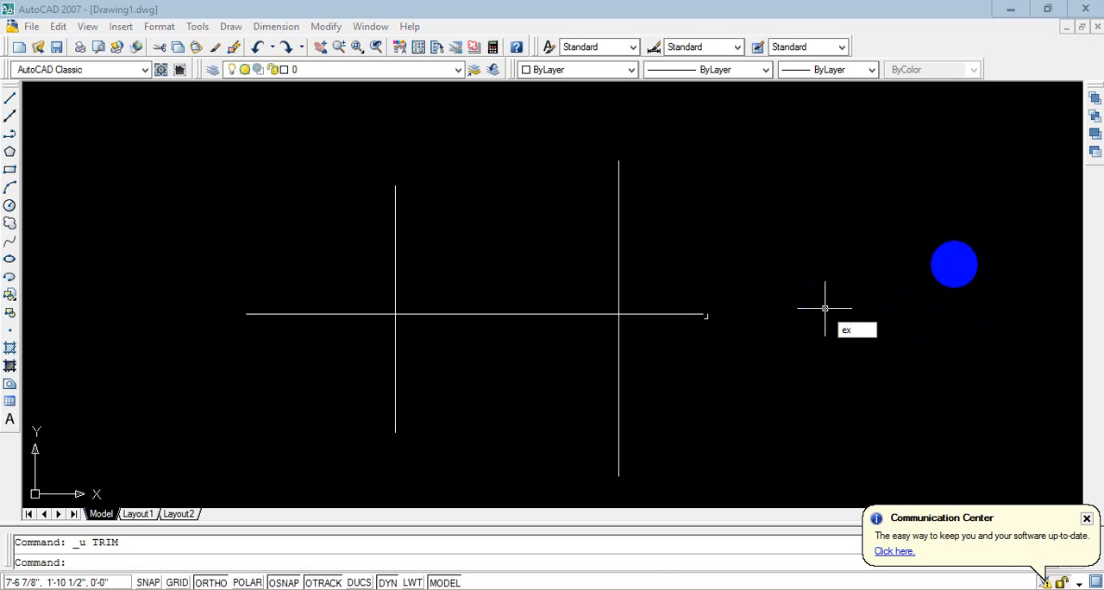
text(x)
key(Return)
key(Return)
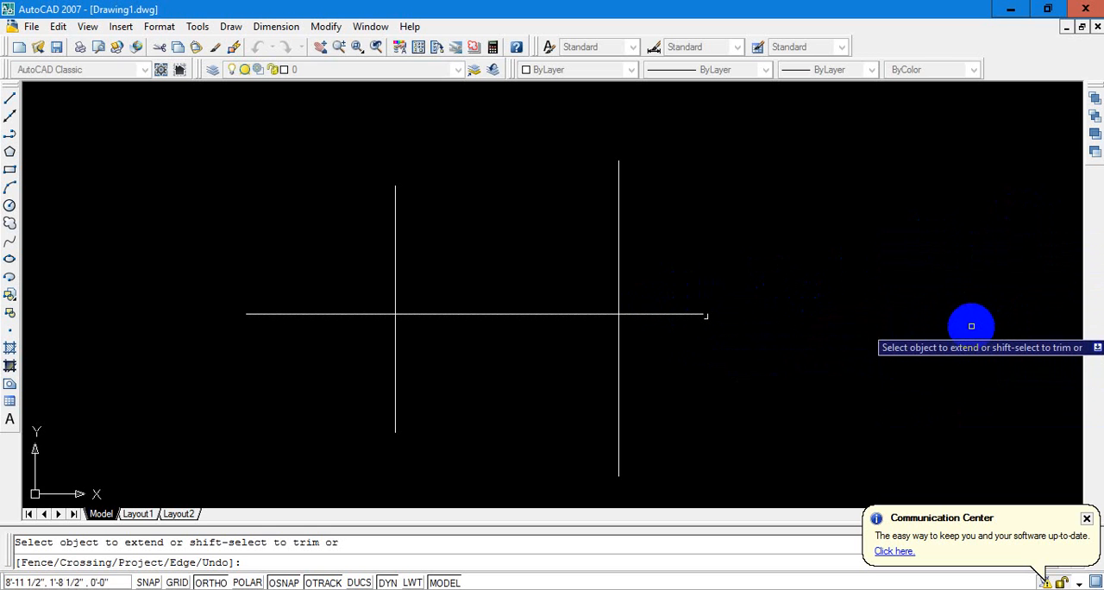
key(Escape)
key(Escape)
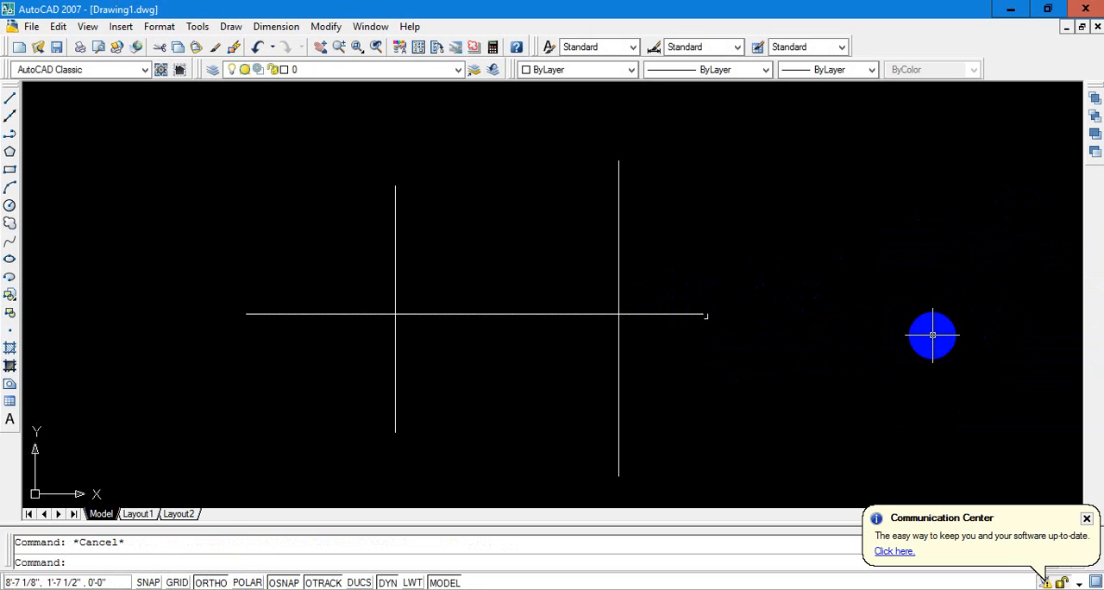
Draw a third vertical line well beyond the right end of the horizontal line, spanning above and below its level
text(l)
key(Return)
click(974, 226)
click(959, 401)
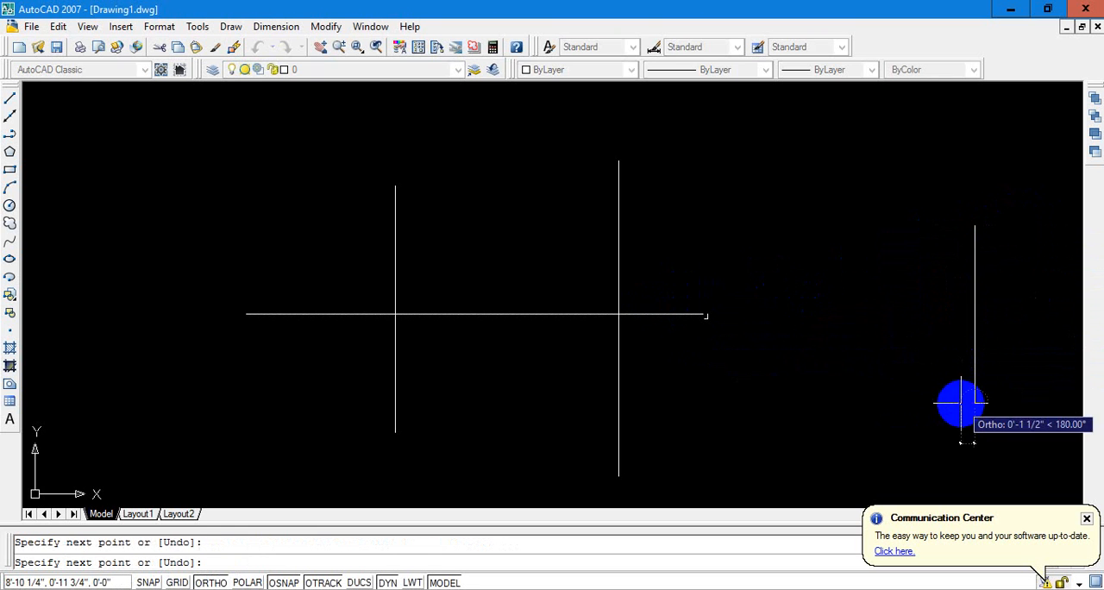
key(Escape)
key(Escape)
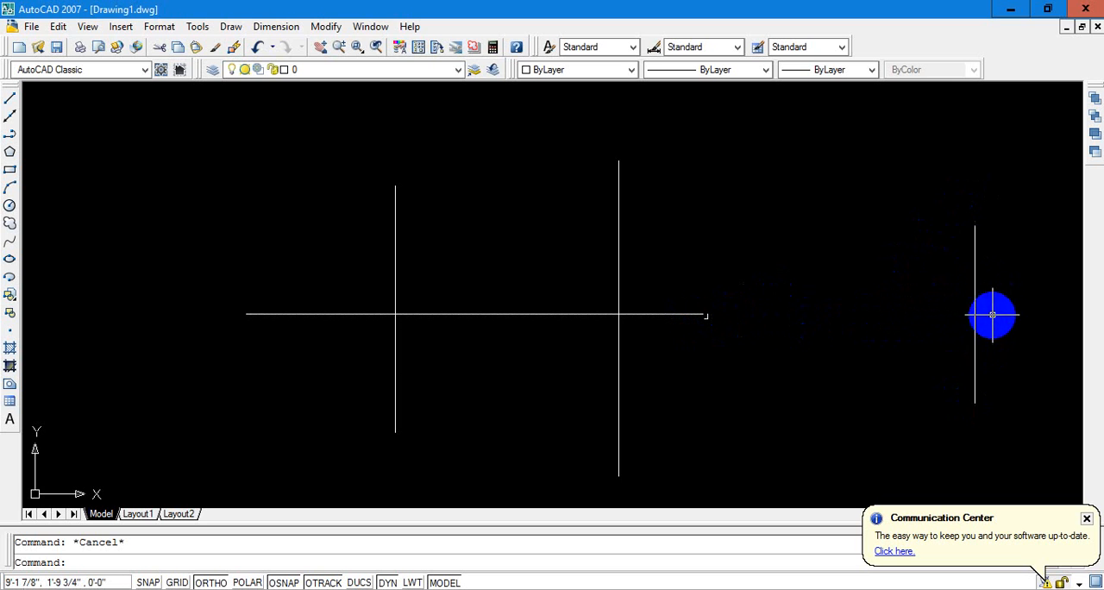
Extend the right end of the horizontal line to the far-right vertical line
text(ex)
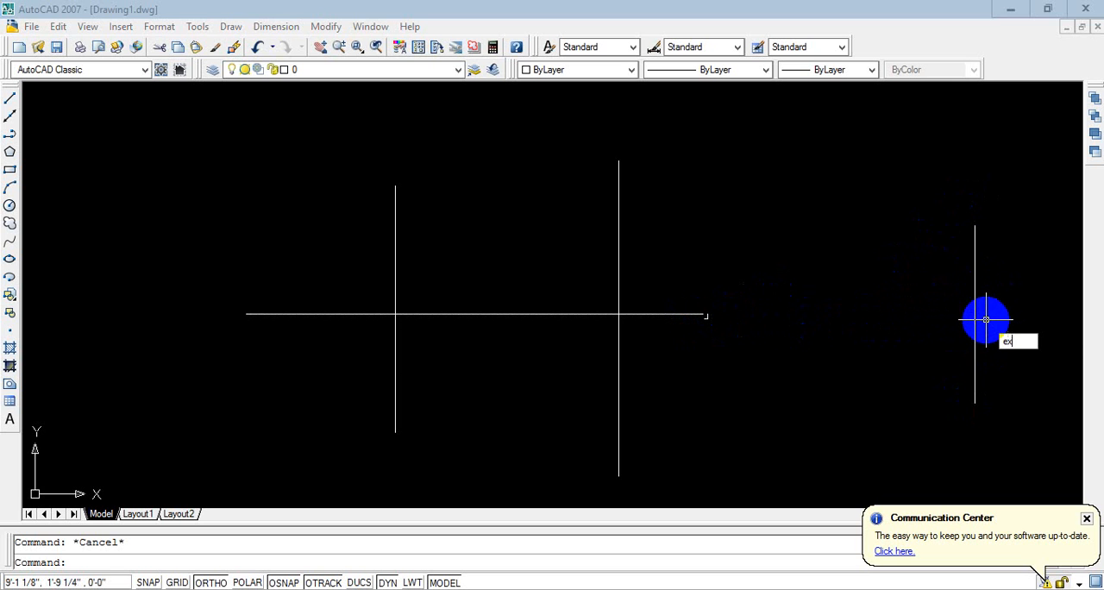
key(Return)
key(Return)
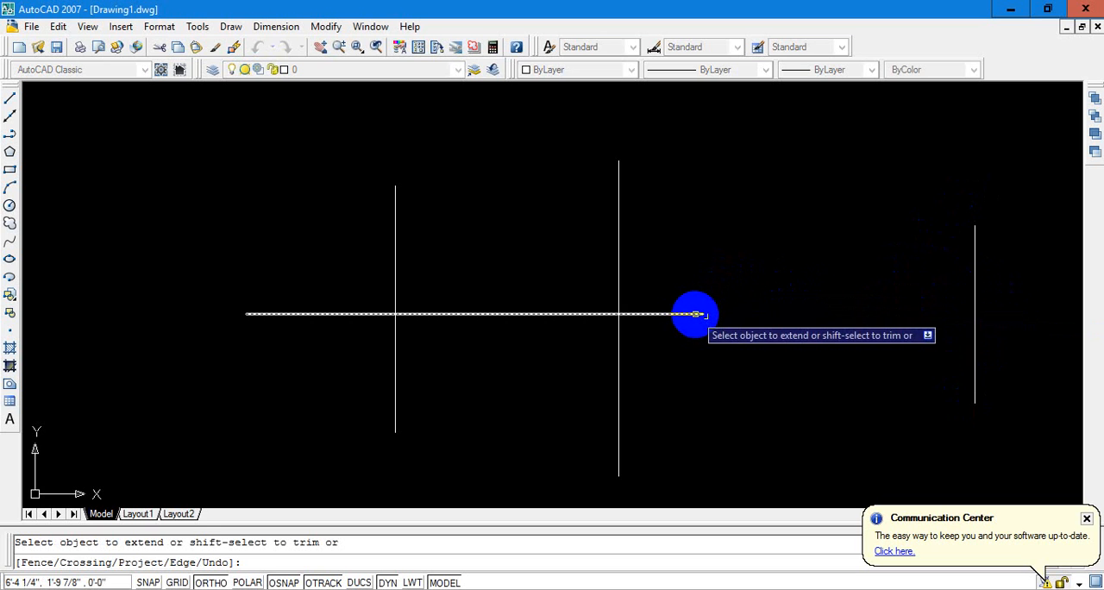
click(695, 314)
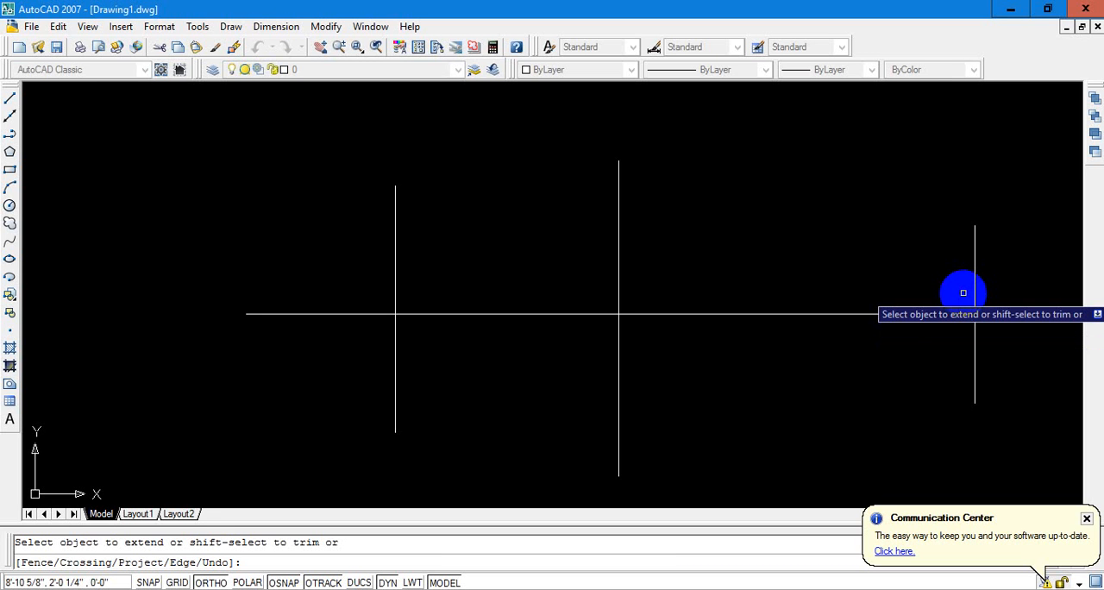
key(Escape)
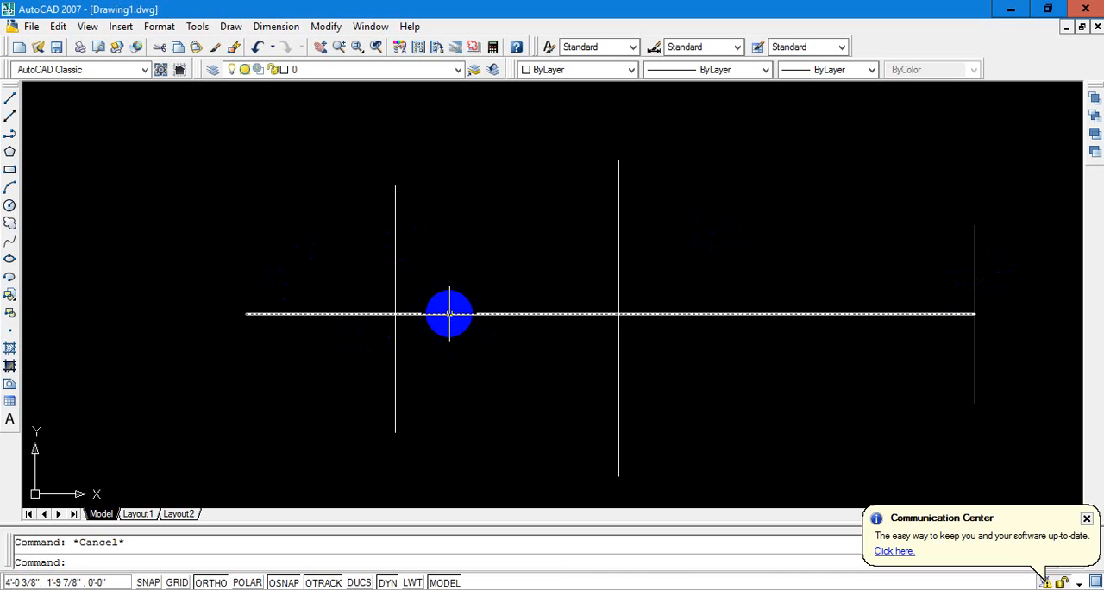
click(449, 314)
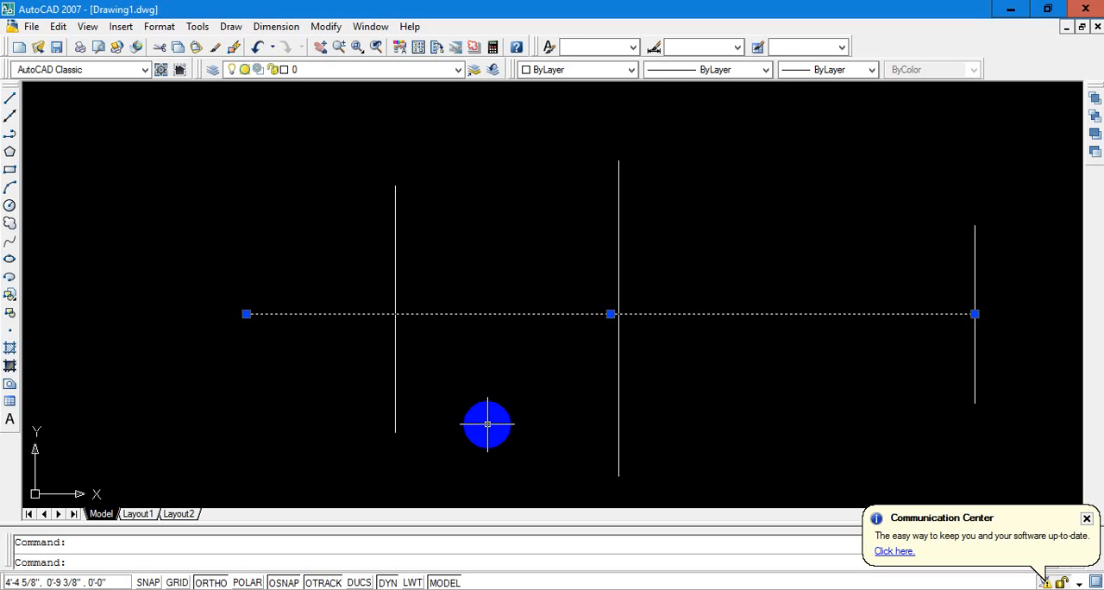
key(Escape)
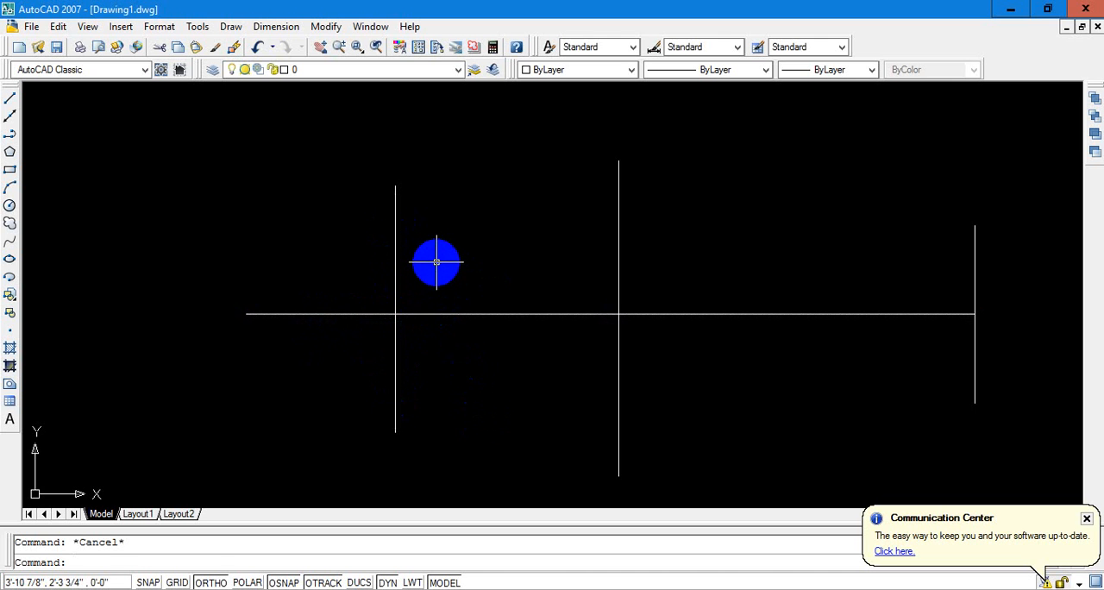
Try crossing and window selections around the intersection of the left vertical line and the horizontal line, clearing each selection
click(438, 262)
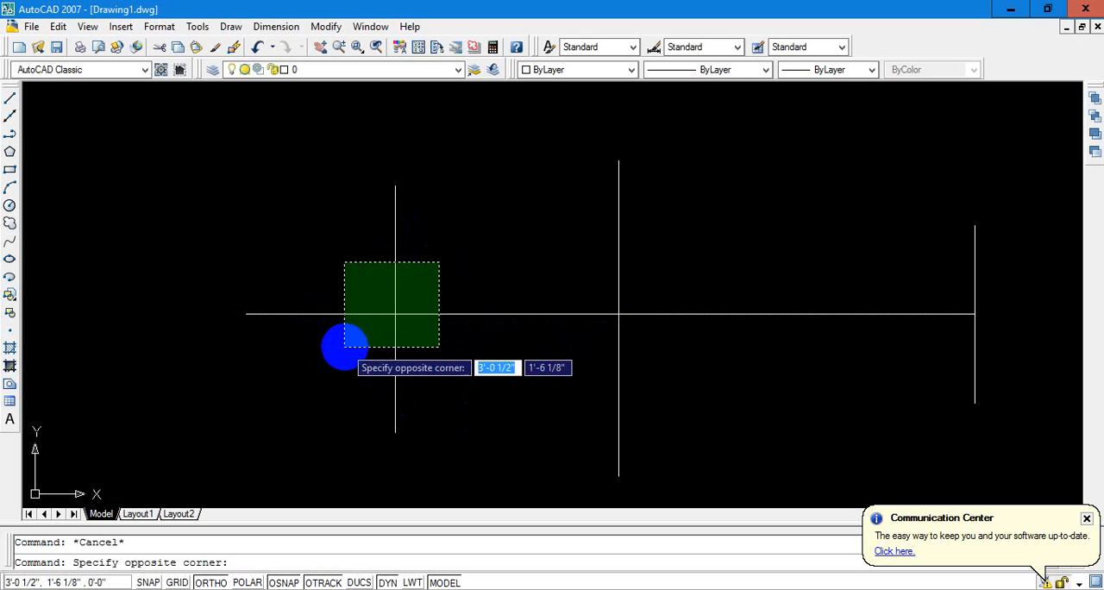
click(345, 346)
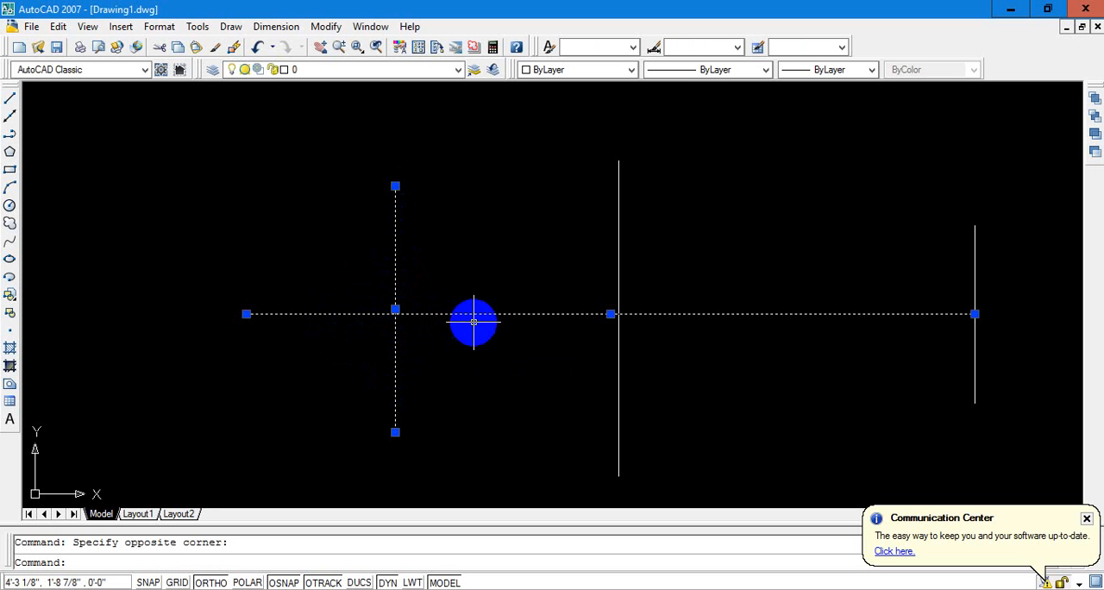
key(Escape)
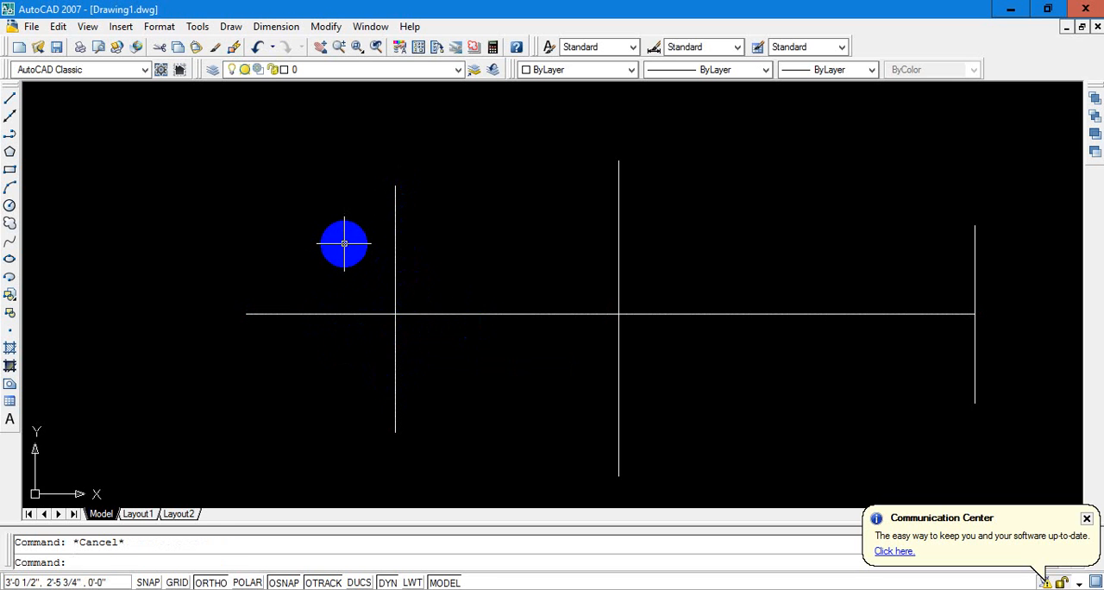
click(344, 244)
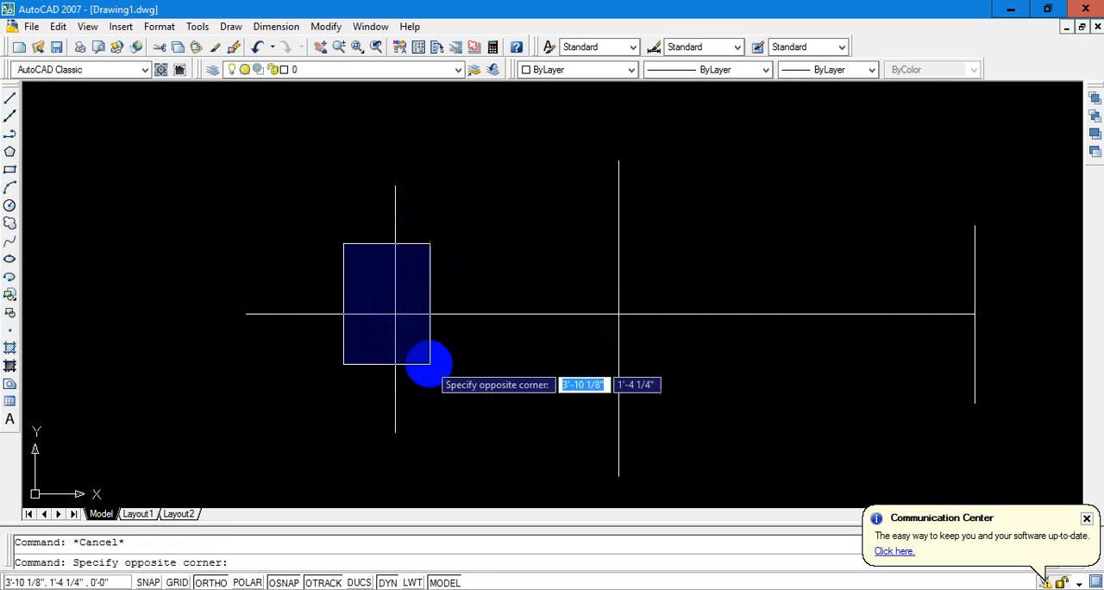
click(444, 362)
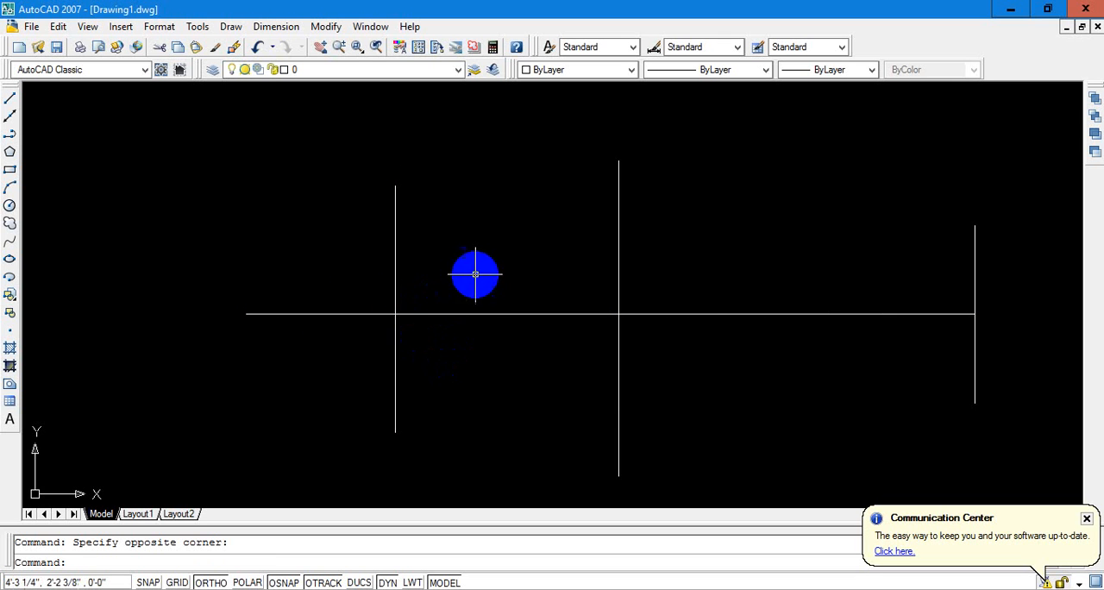
click(446, 241)
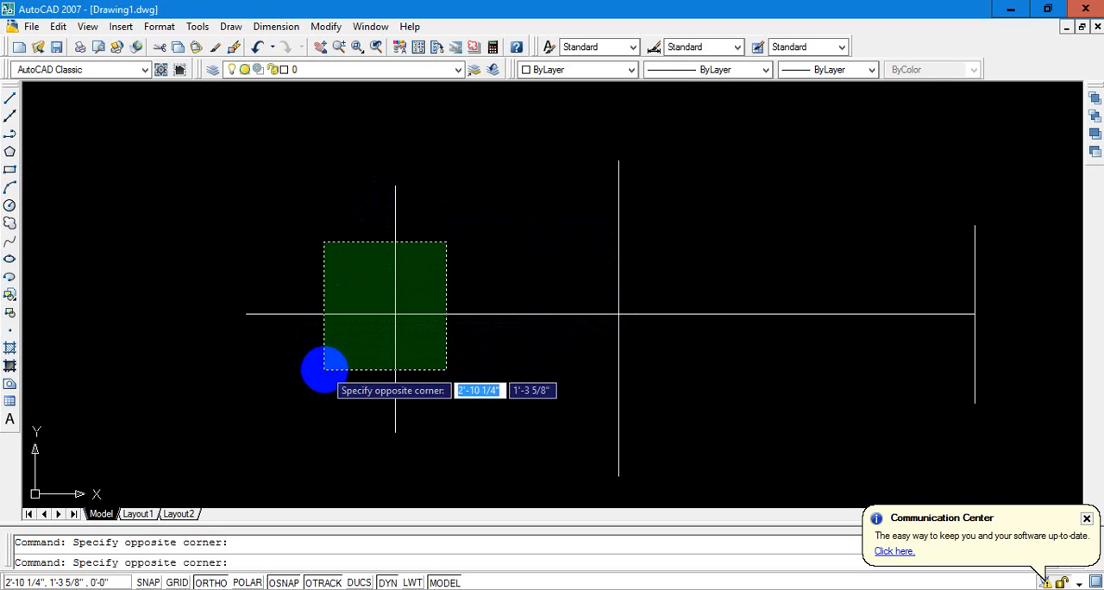
click(322, 370)
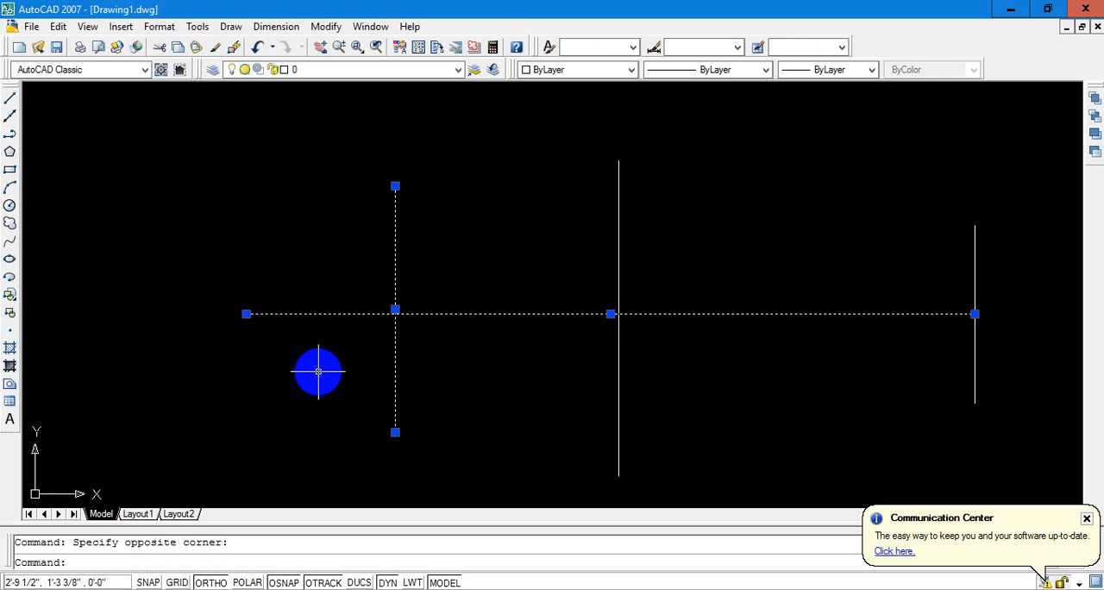
key(Escape)
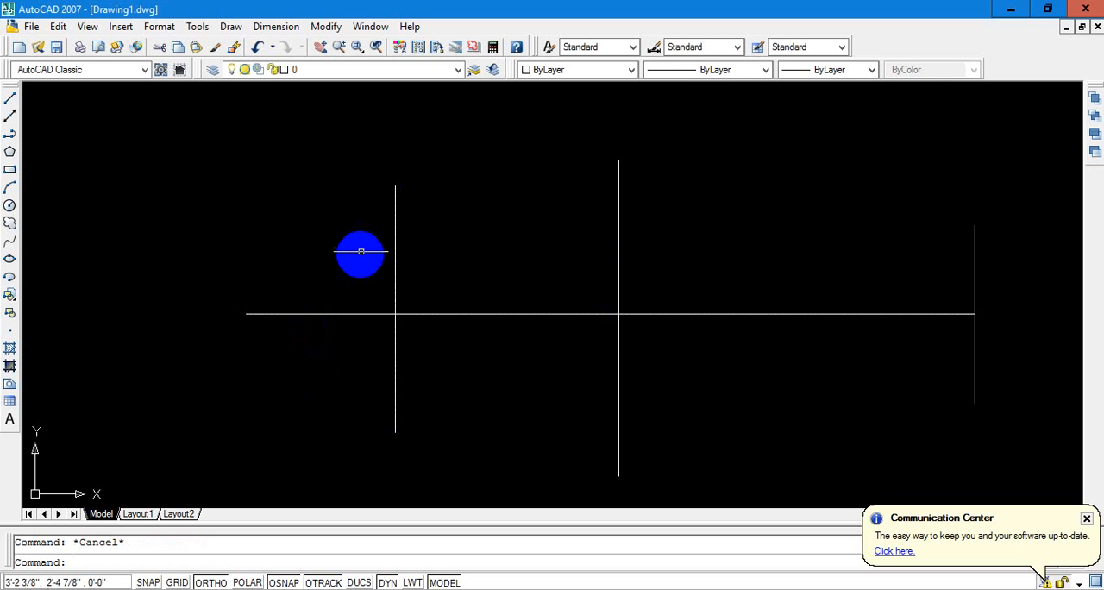
click(331, 248)
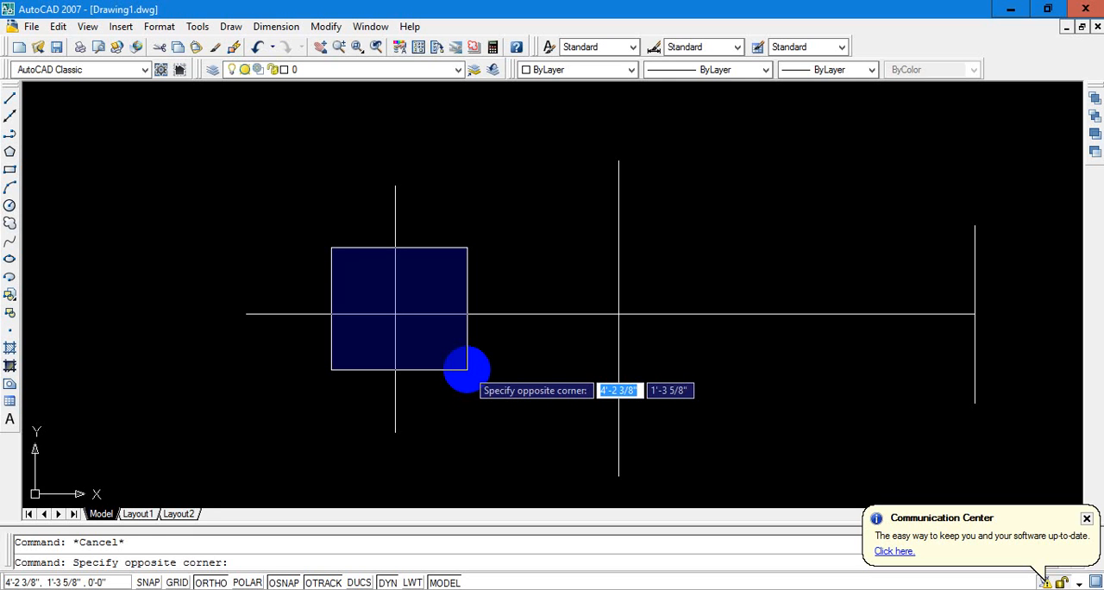
click(464, 372)
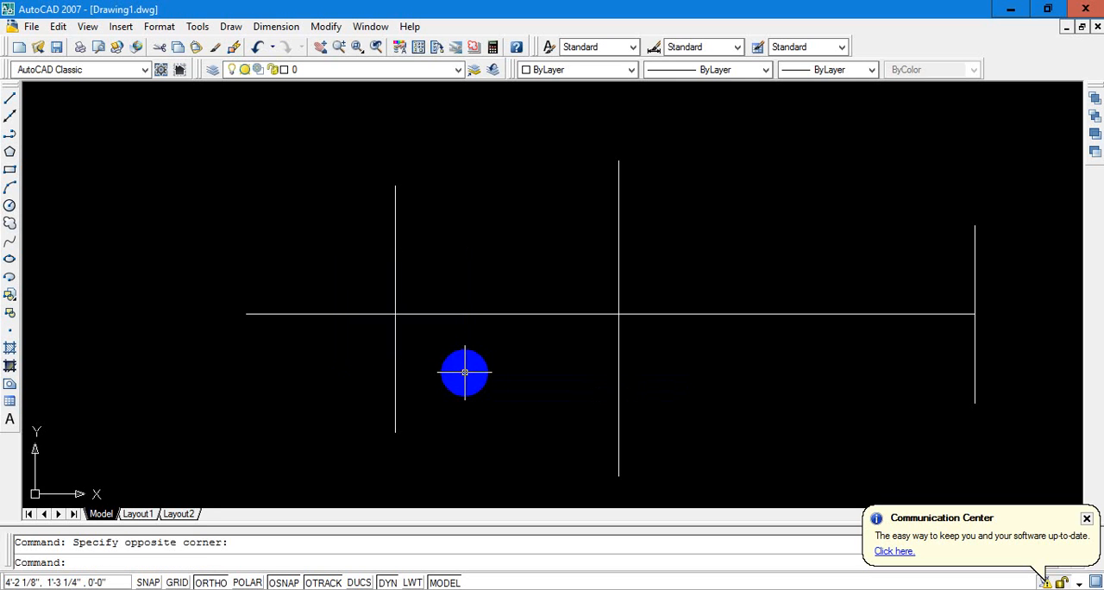
Select the left vertical line with a window that encloses it completely, and clear the selection
click(183, 144)
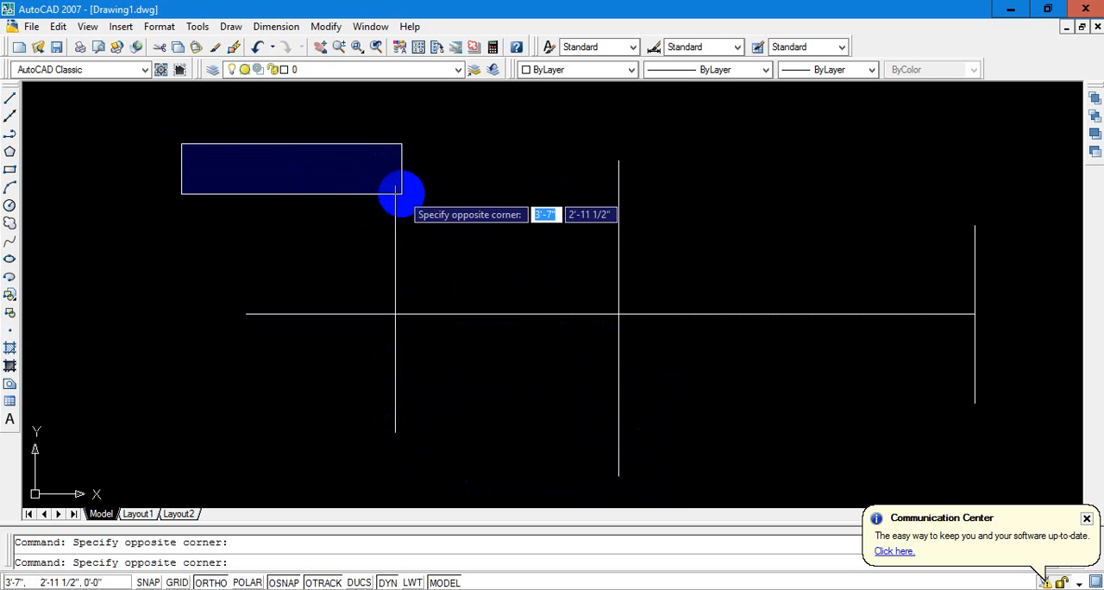
key(Escape)
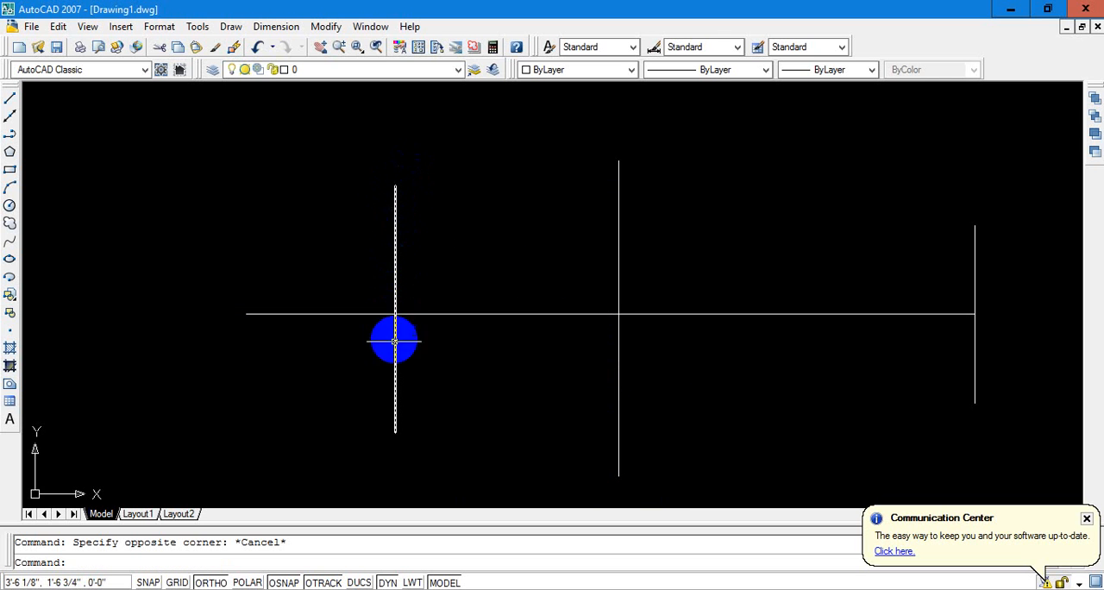
click(166, 152)
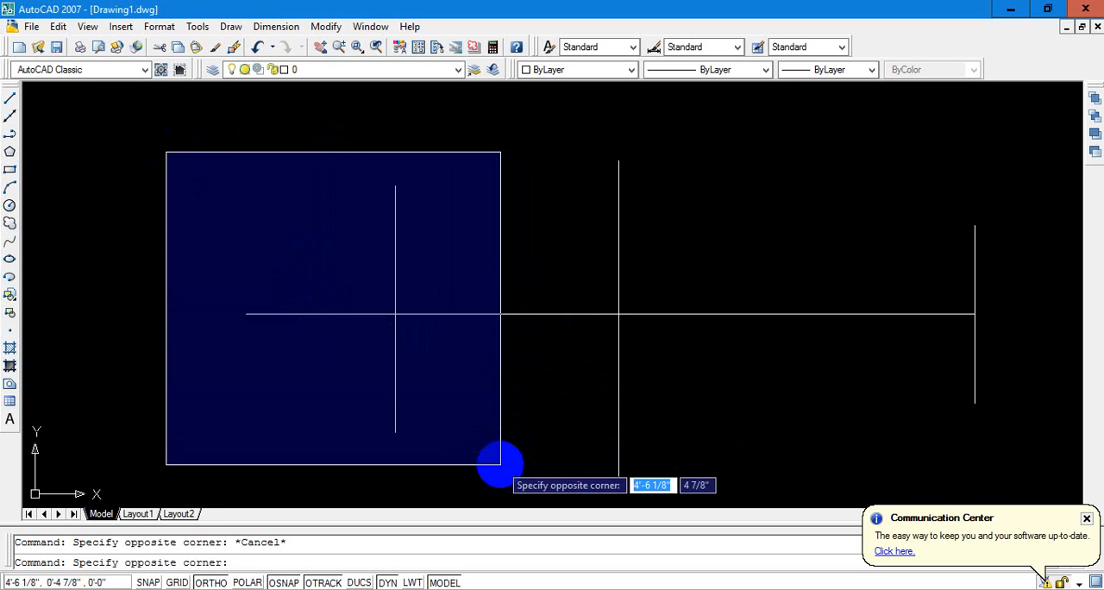
click(516, 461)
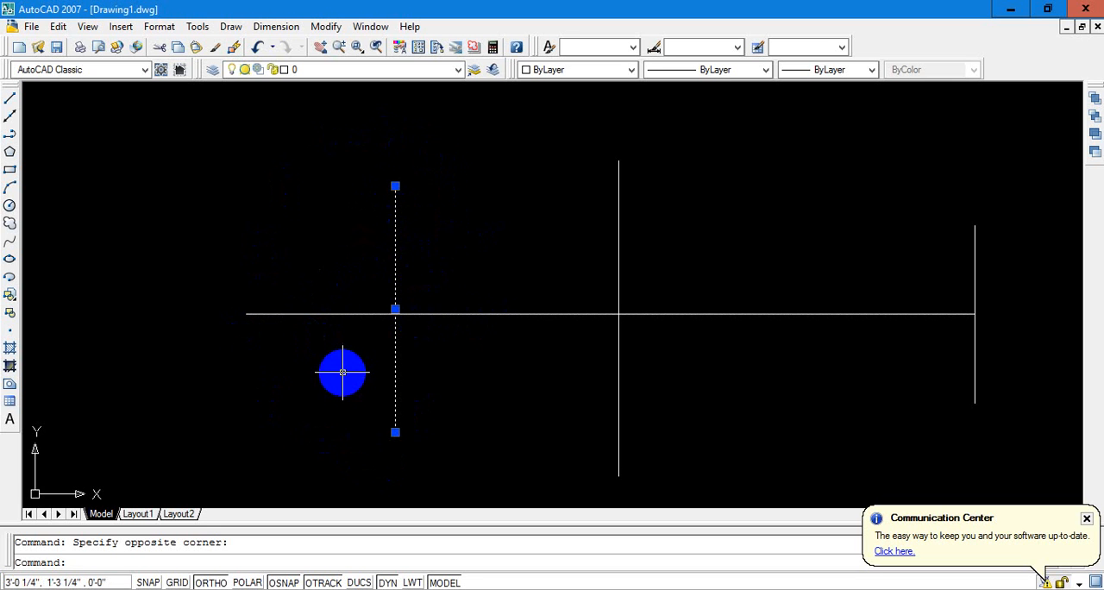
key(Escape)
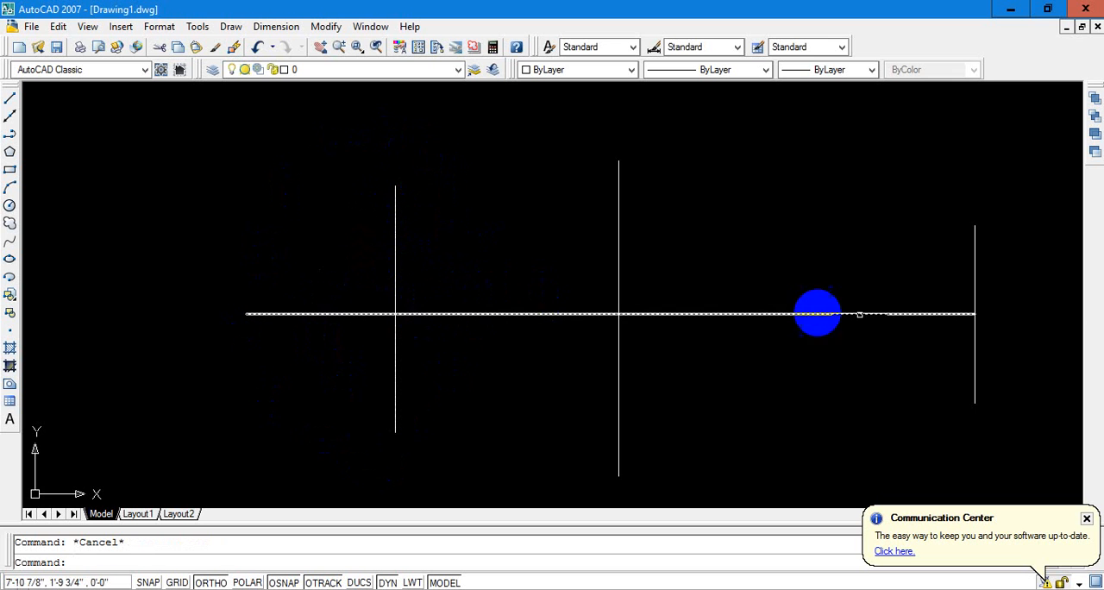
Select all four lines with a crossing window along the horizontal line, and clear the selection
click(997, 273)
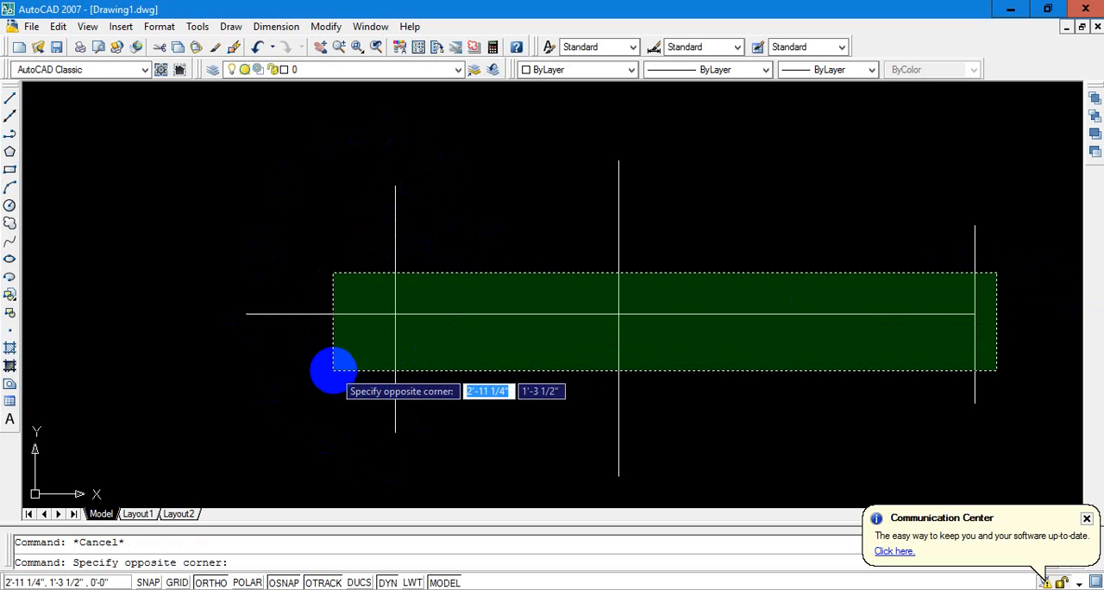
click(332, 369)
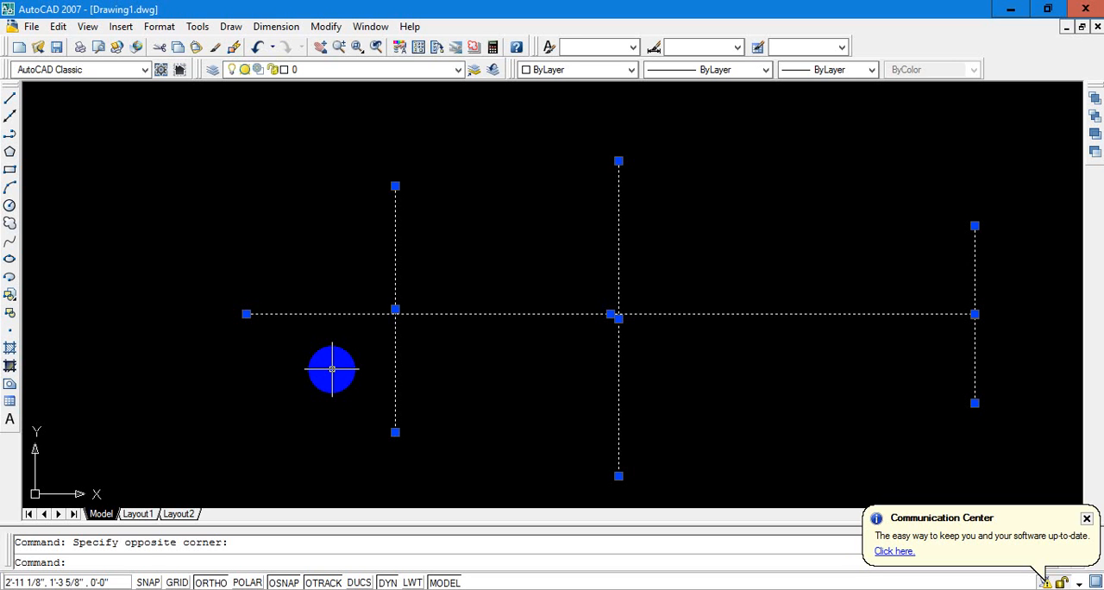
key(Escape)
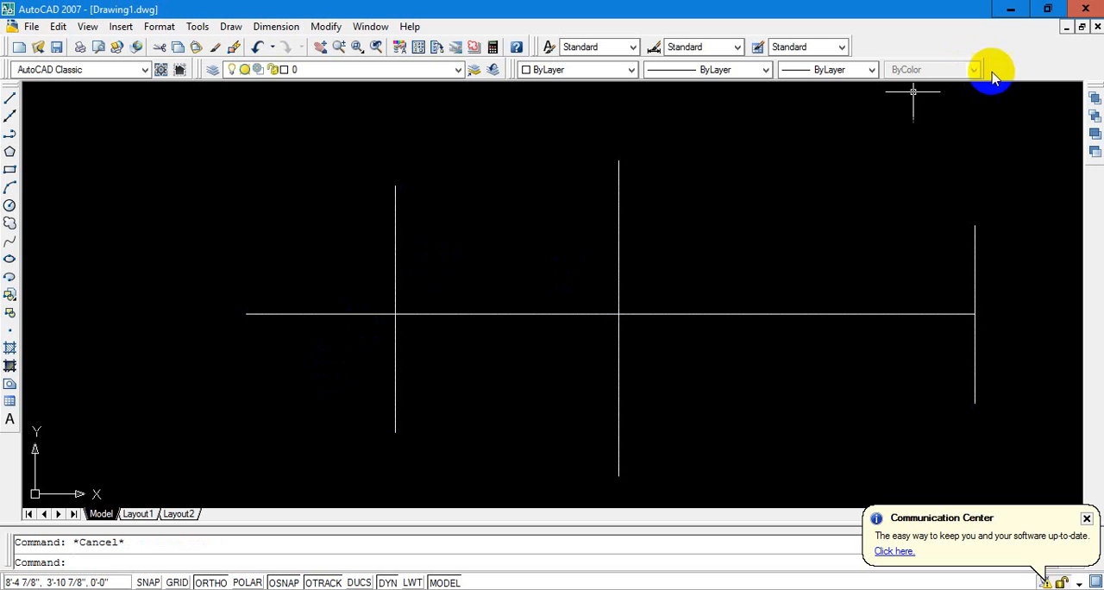
Erase the horizontal line and all three vertical lines from the drawing
click(1020, 134)
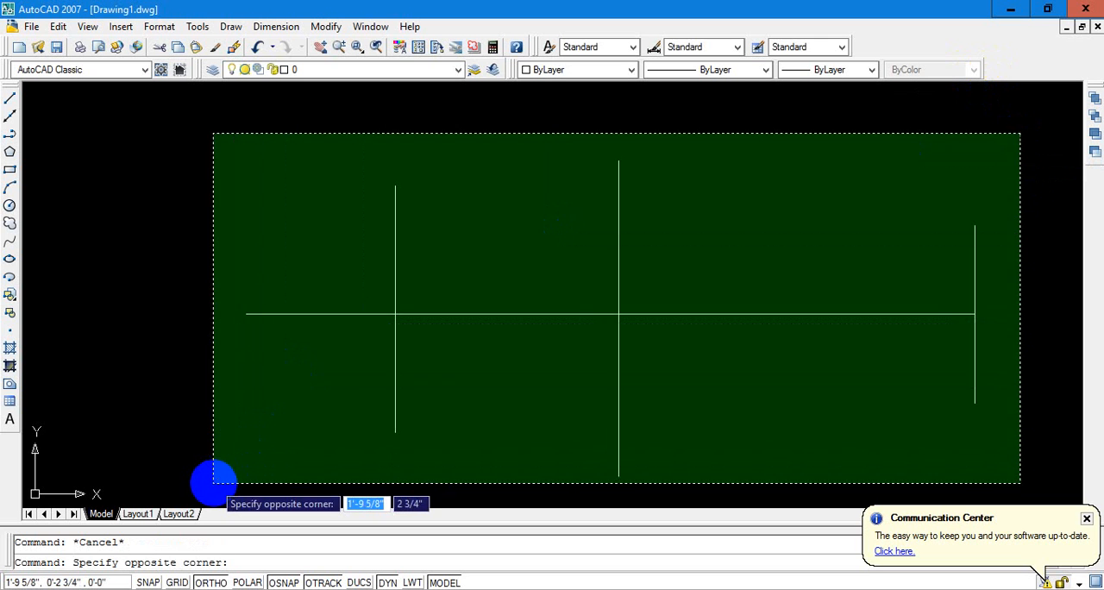
click(214, 482)
key(Delete)
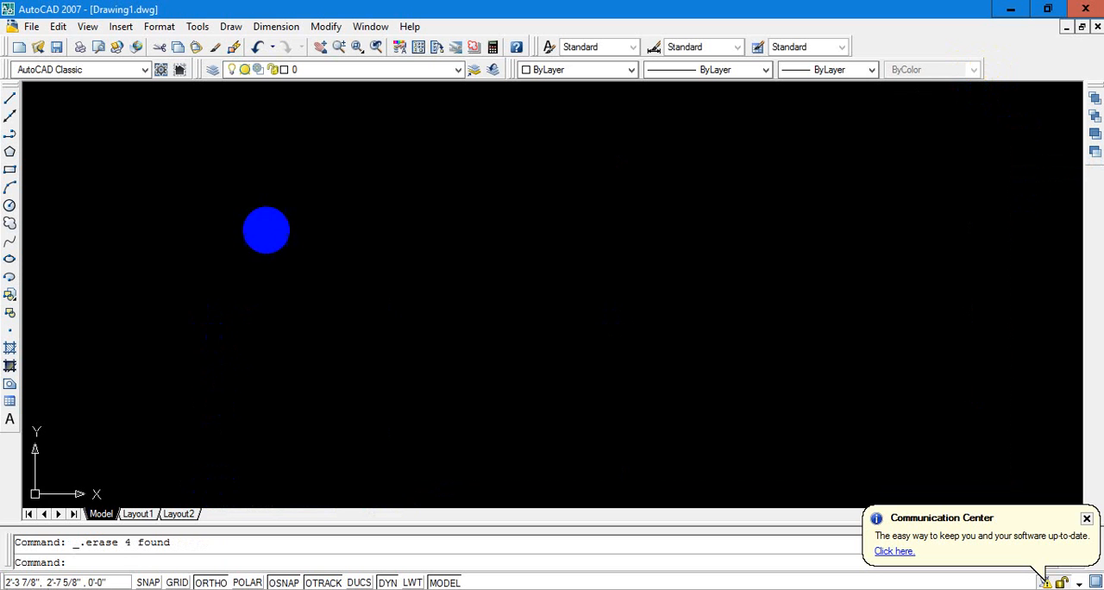
Draw a closed rectangle of four lines between about 2'-9 3/4", 3'-3 3/4" and about 5'-11 1/2", 1'-3 7/8"
text(l)
key(Return)
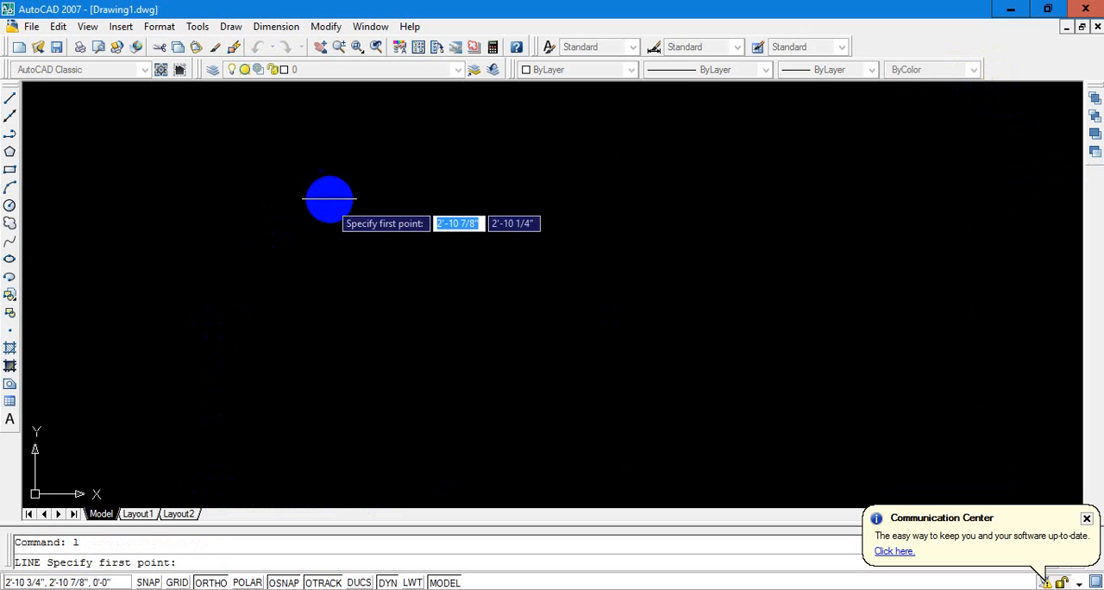
click(320, 156)
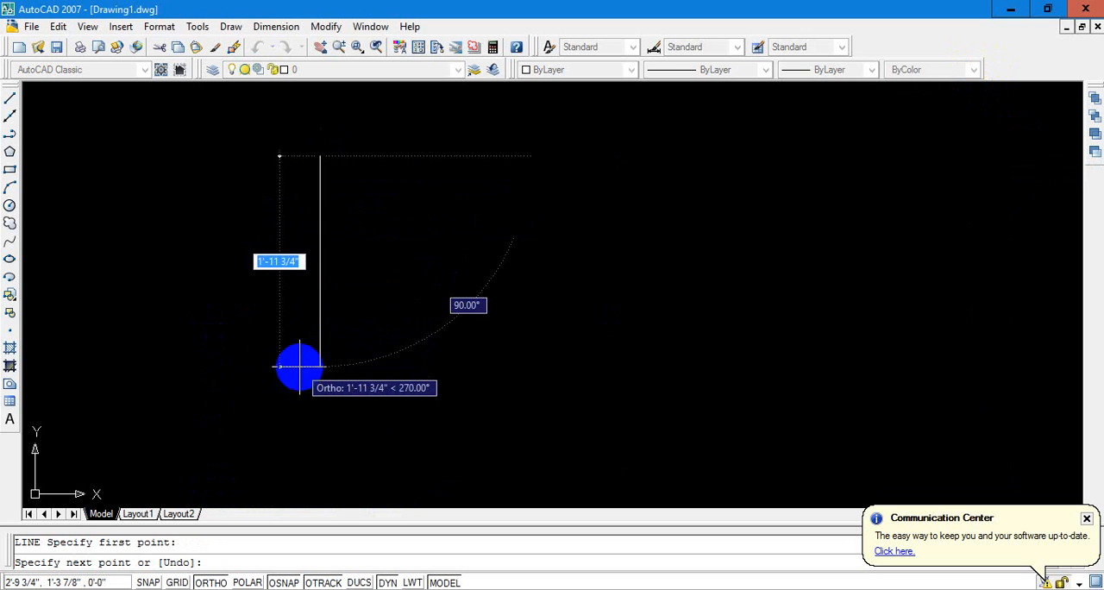
click(298, 365)
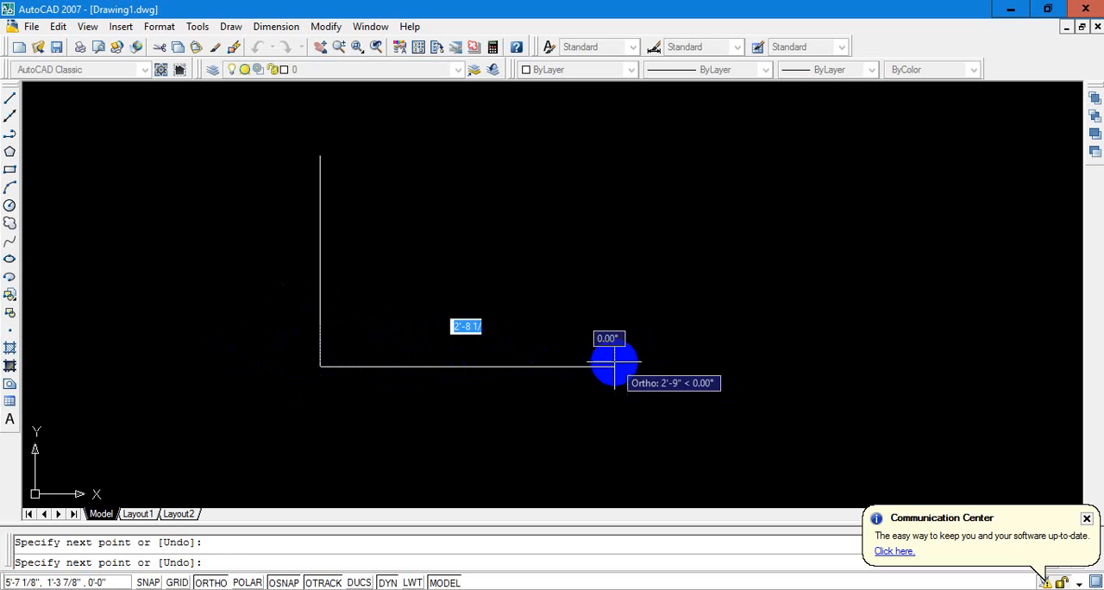
click(652, 366)
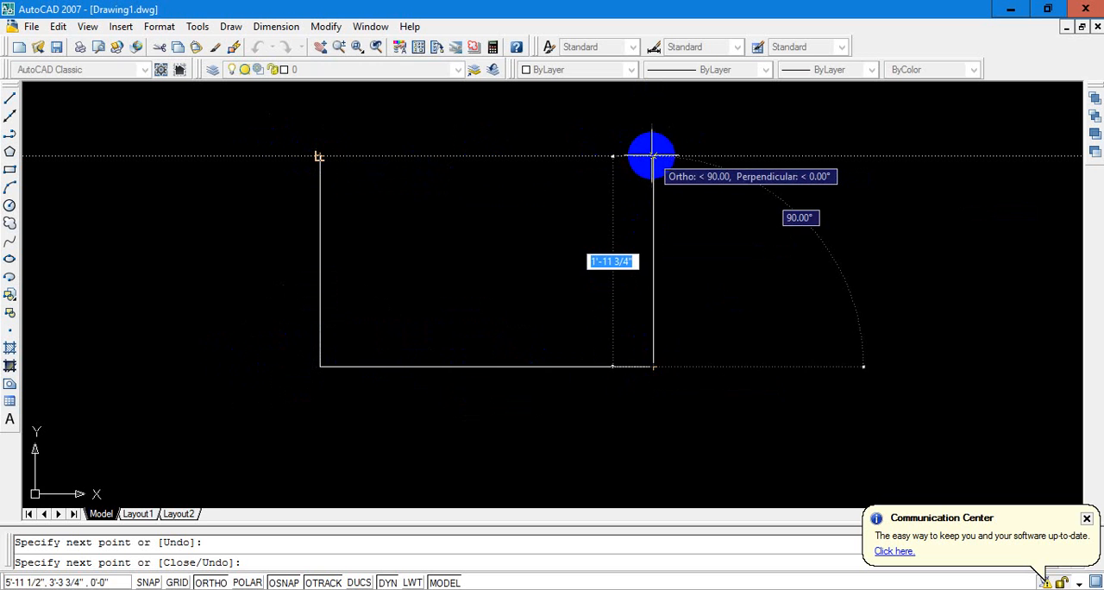
click(653, 156)
click(320, 156)
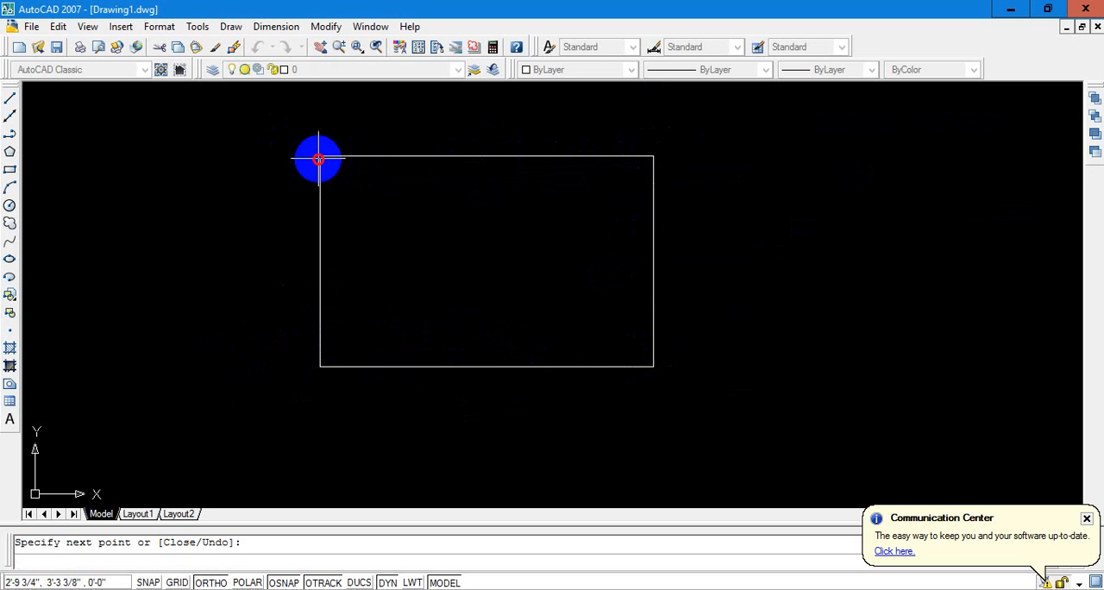
key(Escape)
key(Escape)
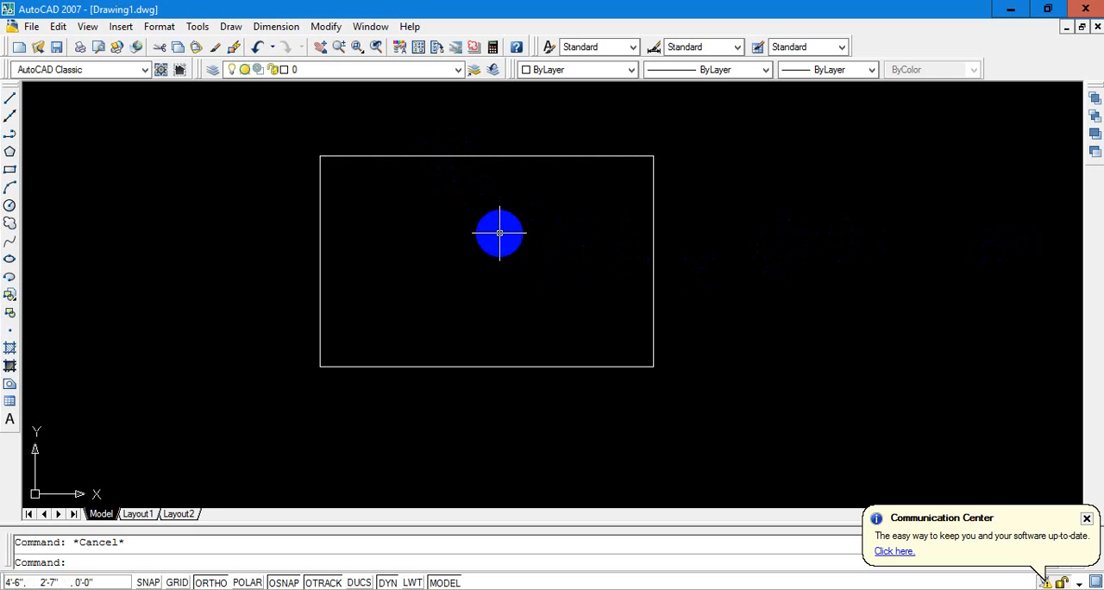
Offset the rectangle's top and bottom edges 9" inward
text(o)
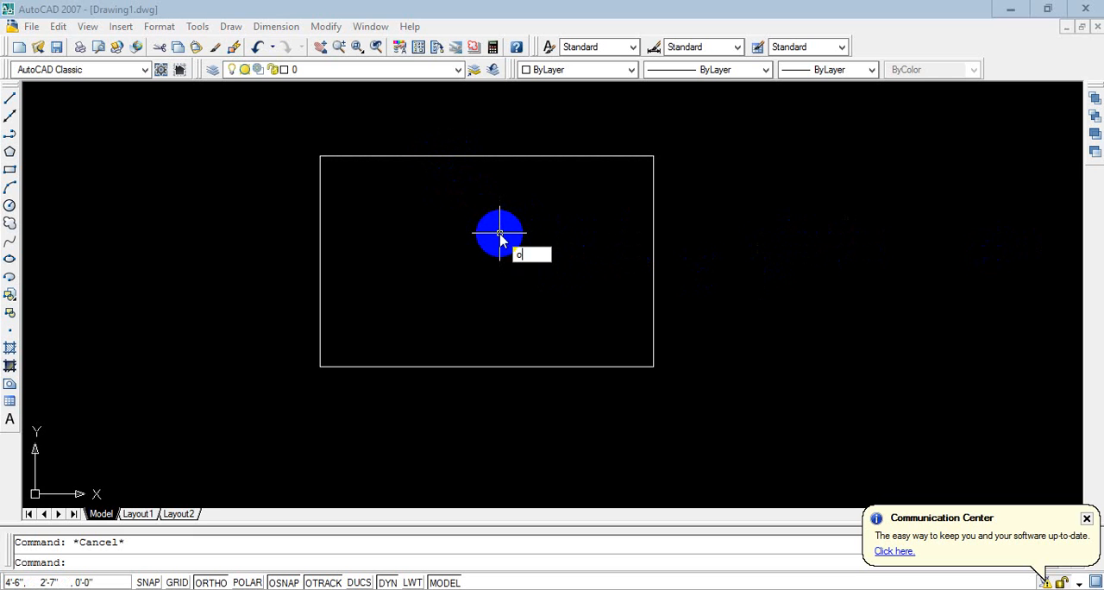
key(Return)
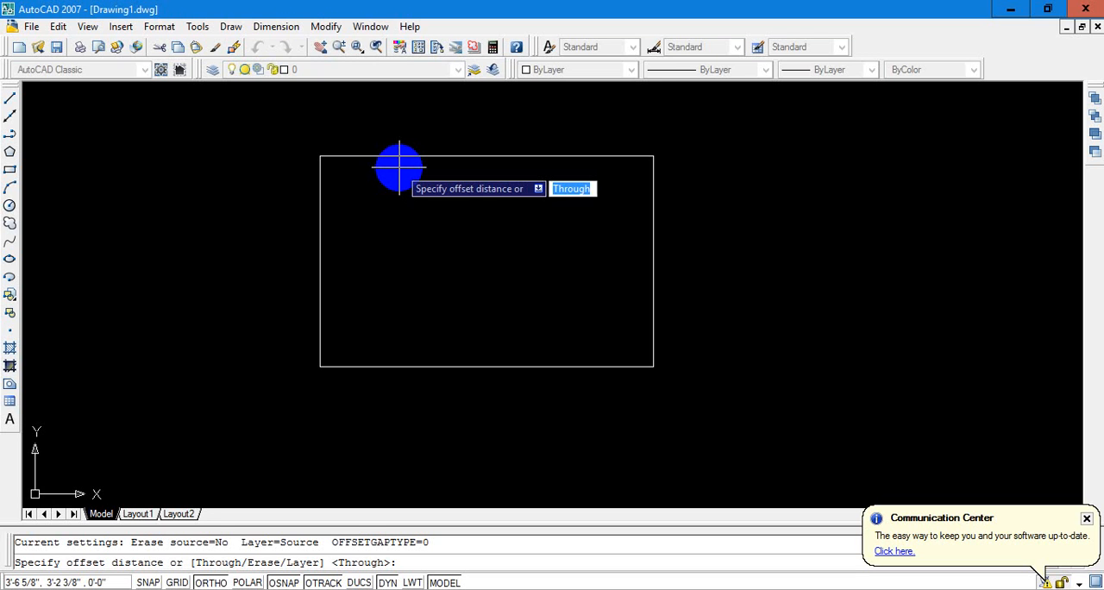
text(9)
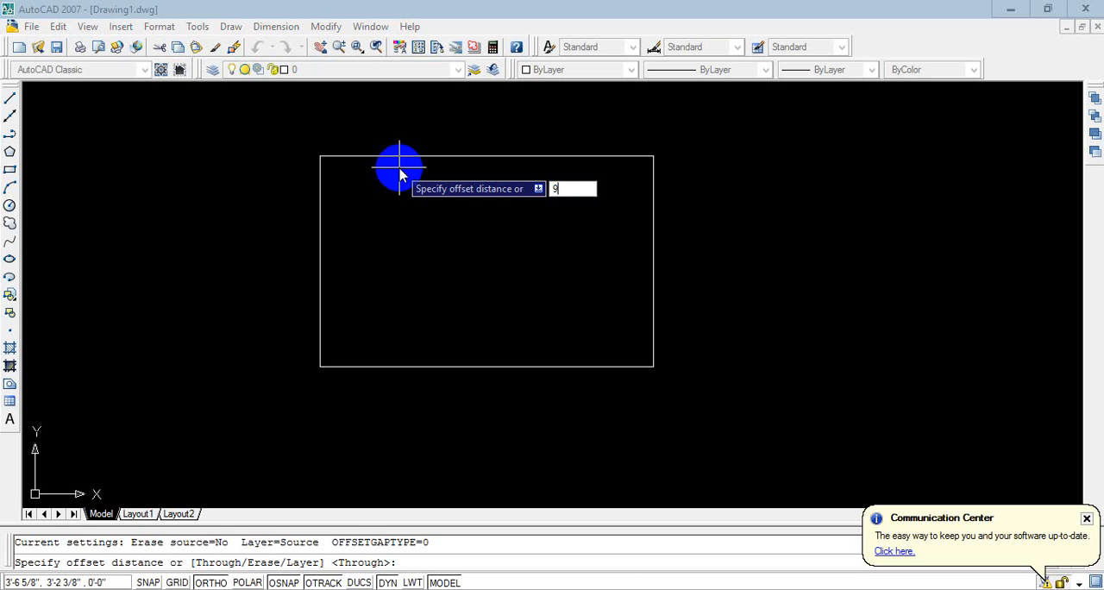
key(Return)
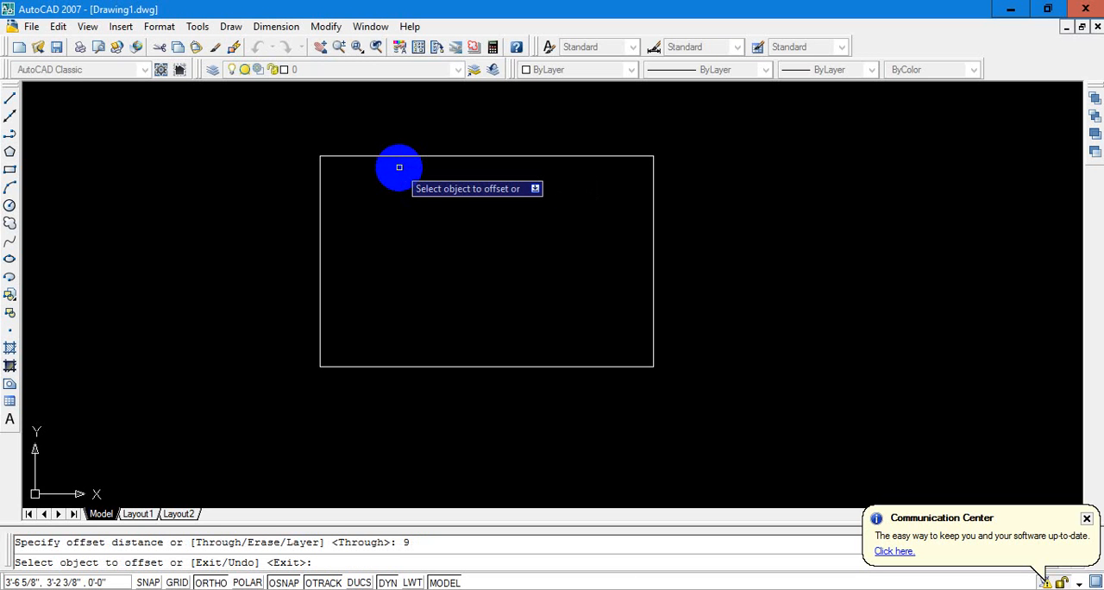
click(443, 157)
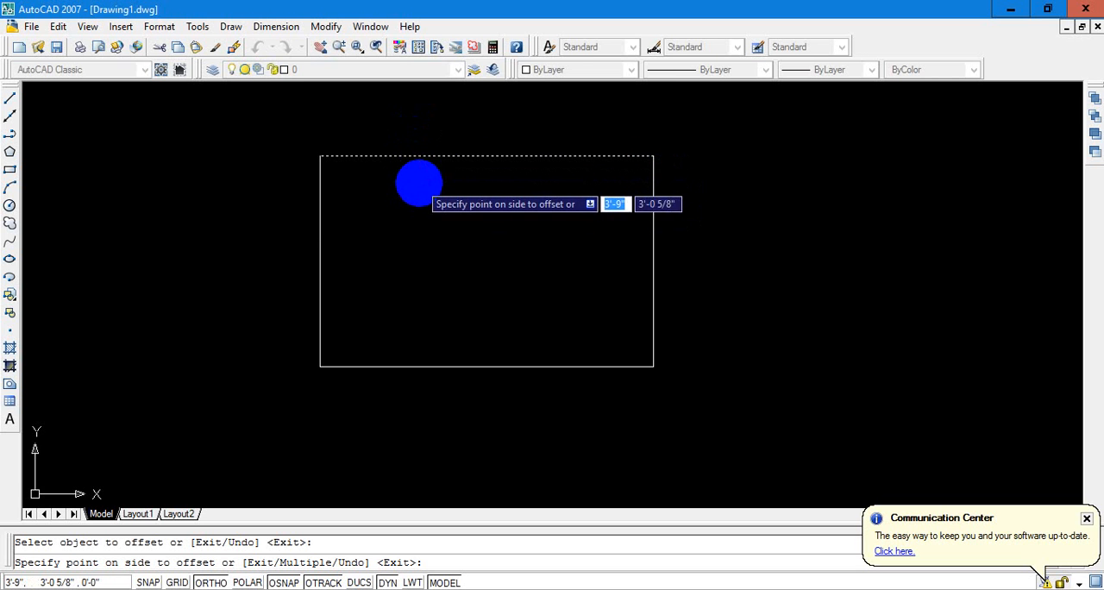
click(420, 182)
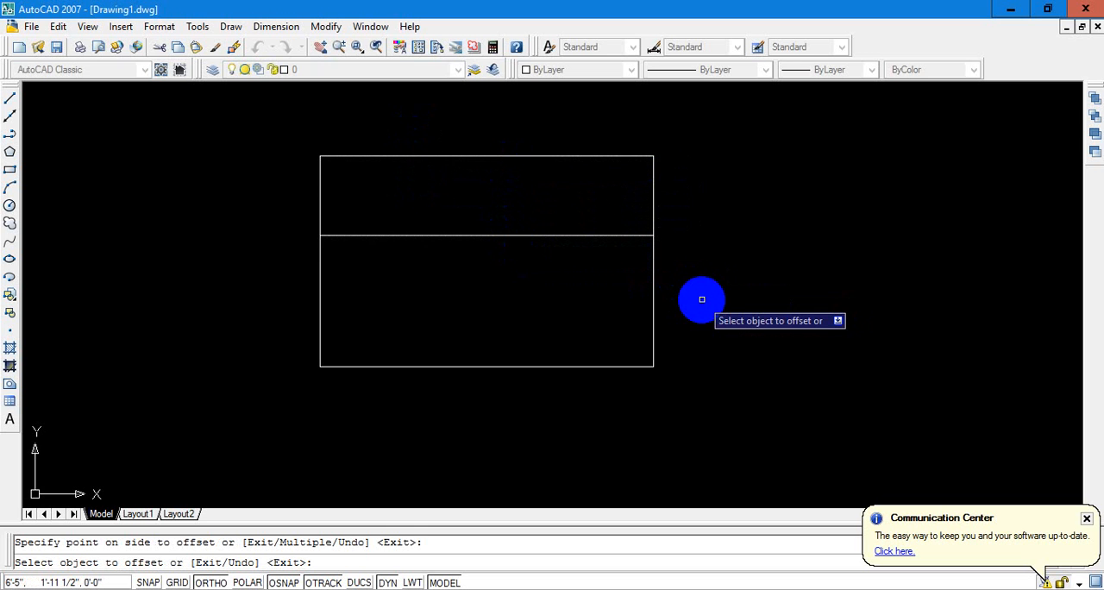
click(494, 364)
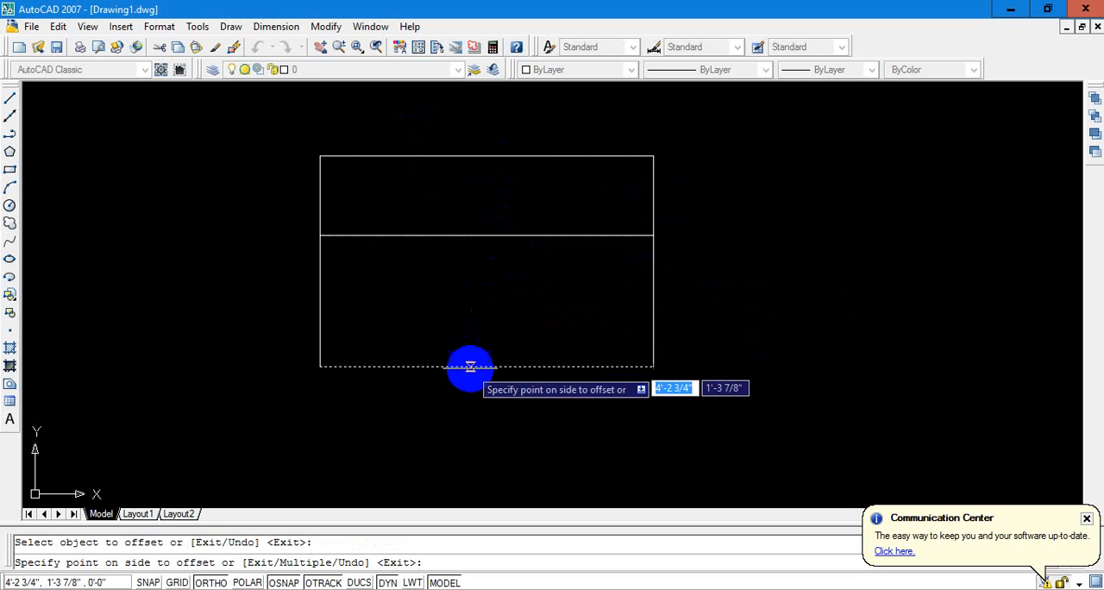
click(472, 301)
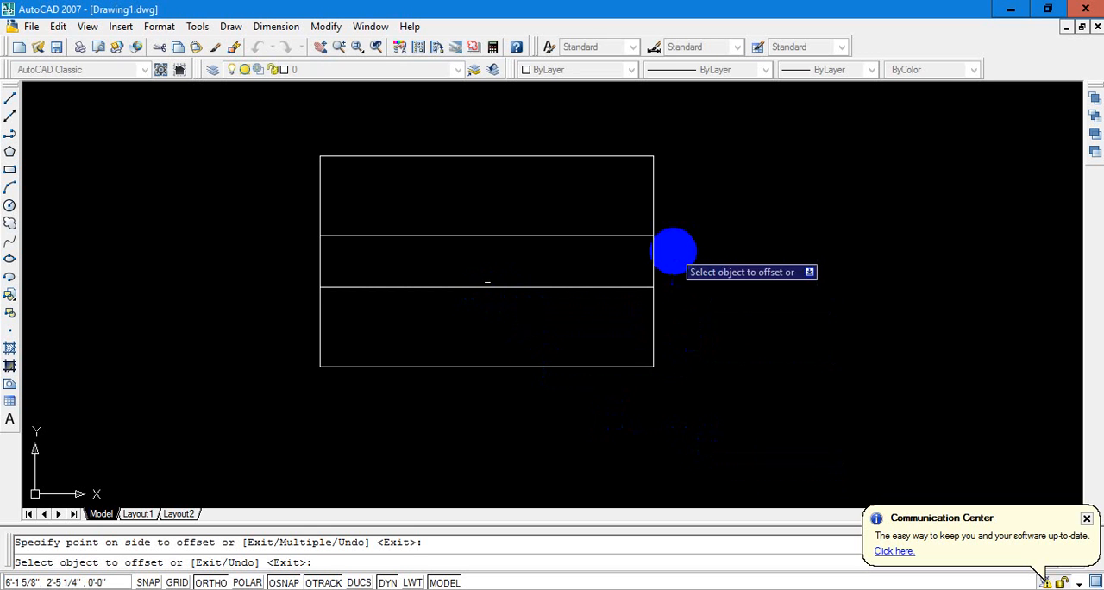
Offset the rectangle's right and left edges 9" inward and end the Offset command
click(653, 248)
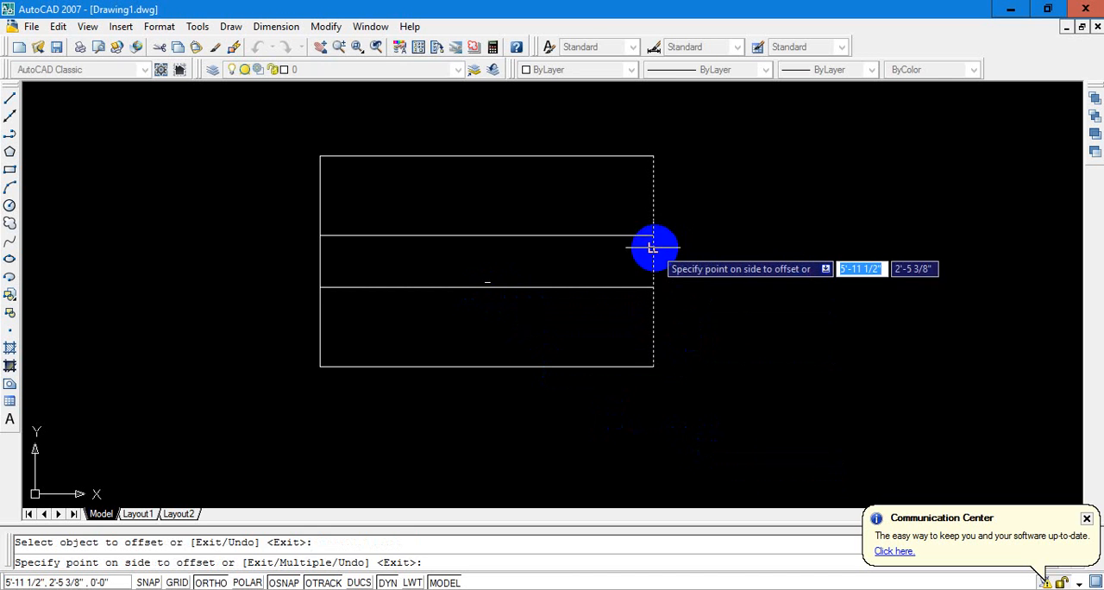
click(610, 253)
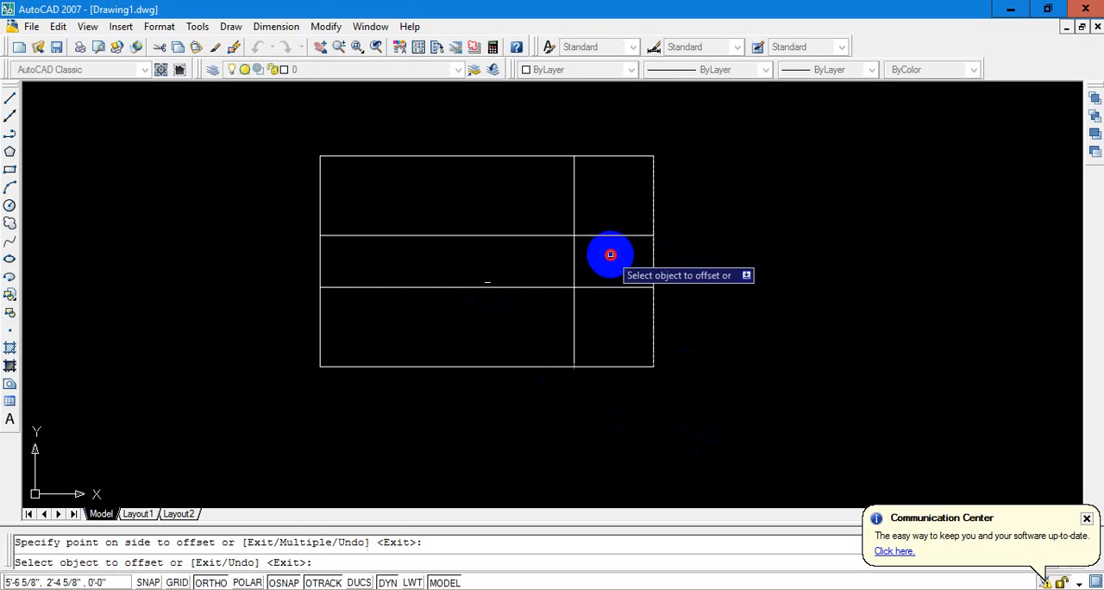
click(321, 254)
click(360, 256)
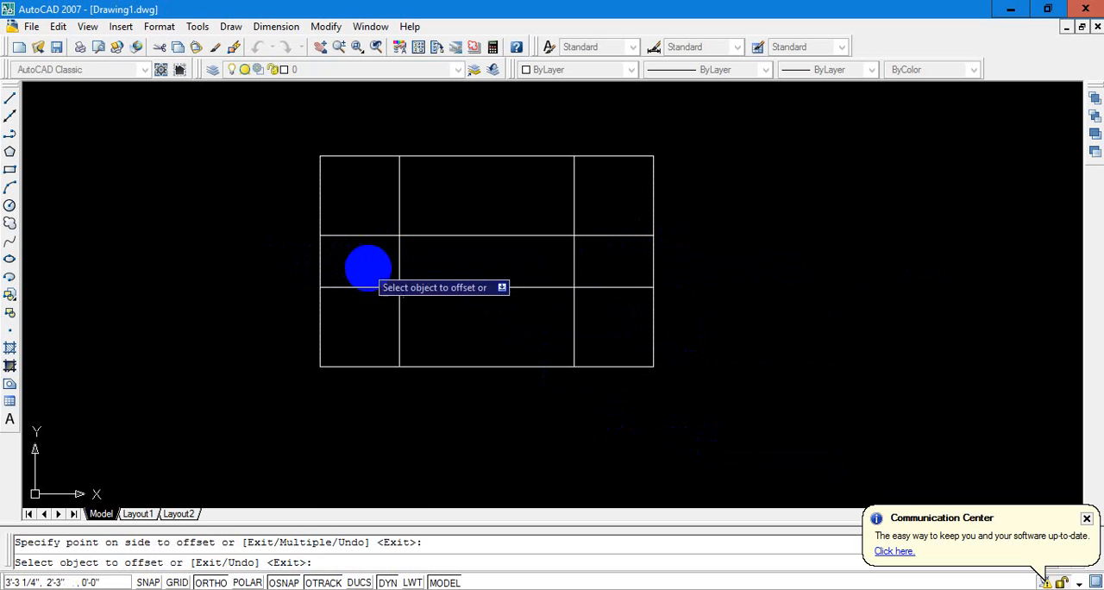
key(Escape)
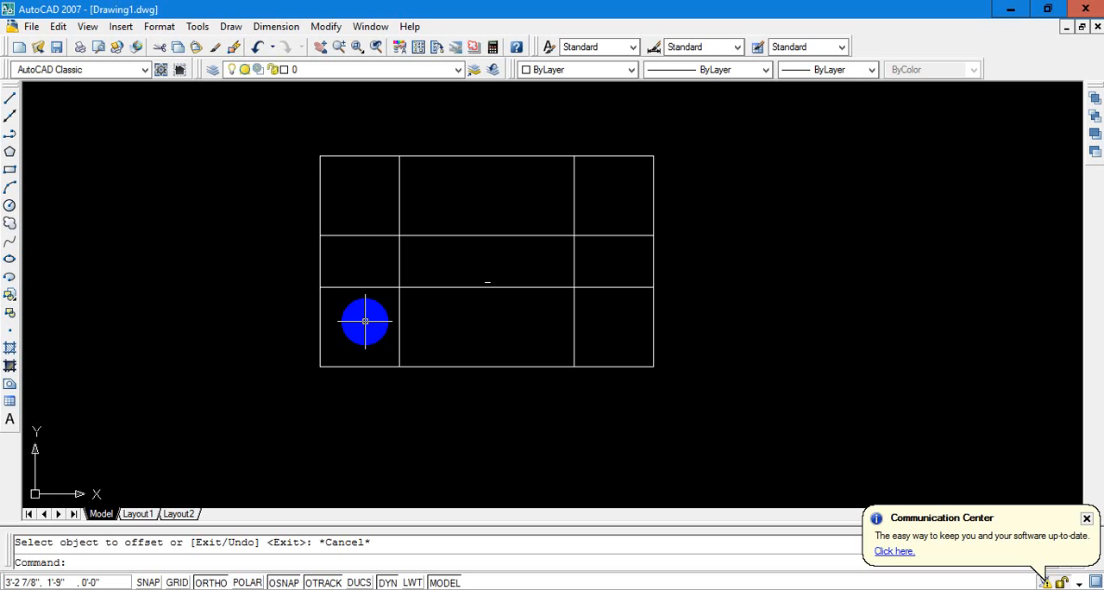
Trim the left ends of both inner horizontal lines individually and their right ends together with a crossing window
text(tr)
key(Return)
key(Return)
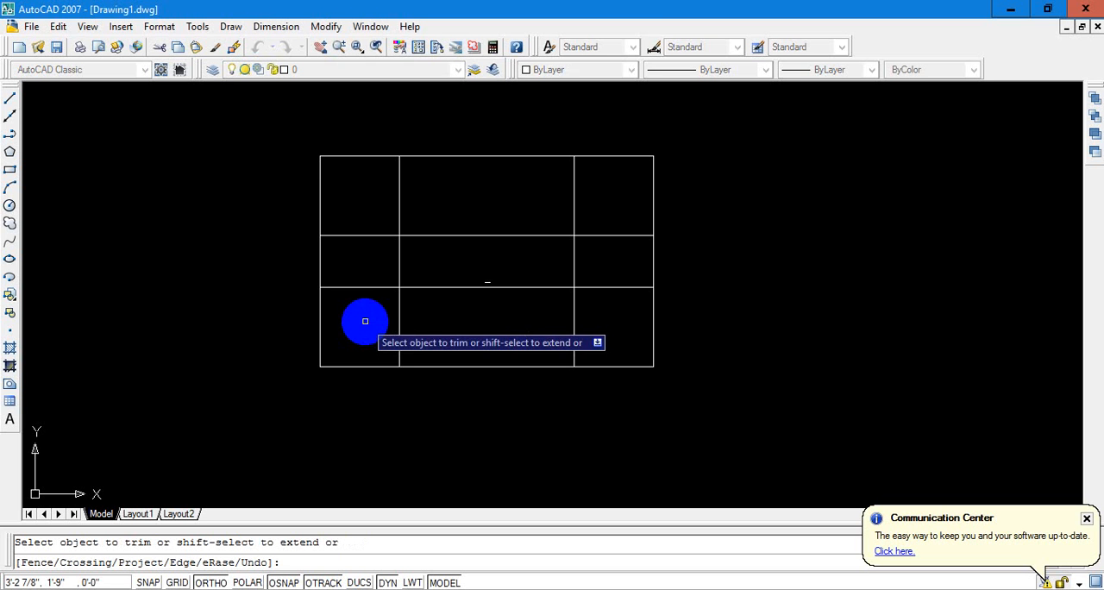
click(353, 234)
click(350, 287)
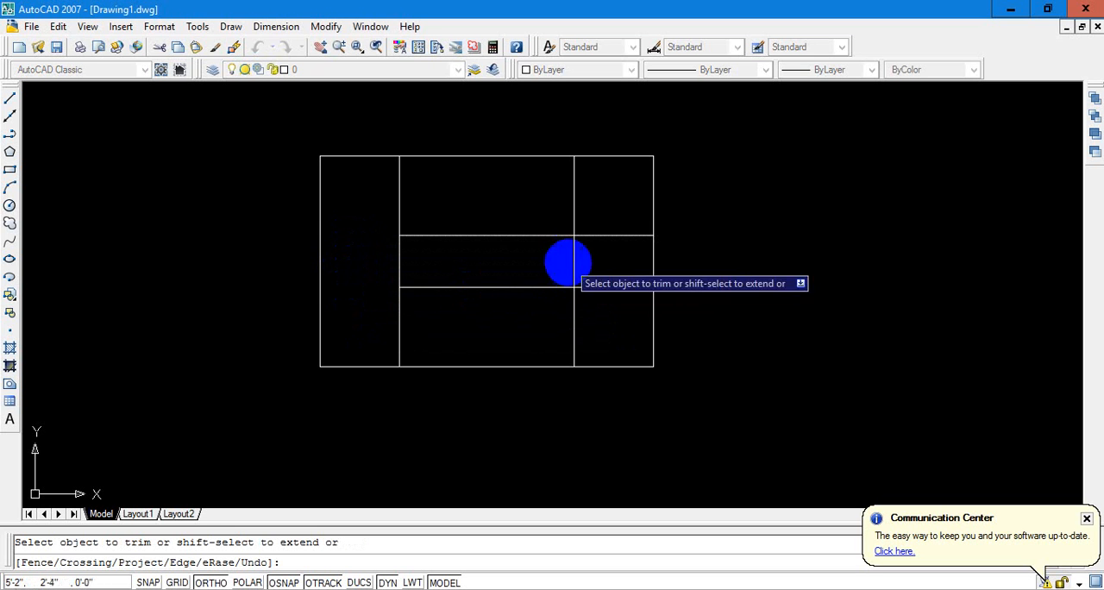
click(629, 206)
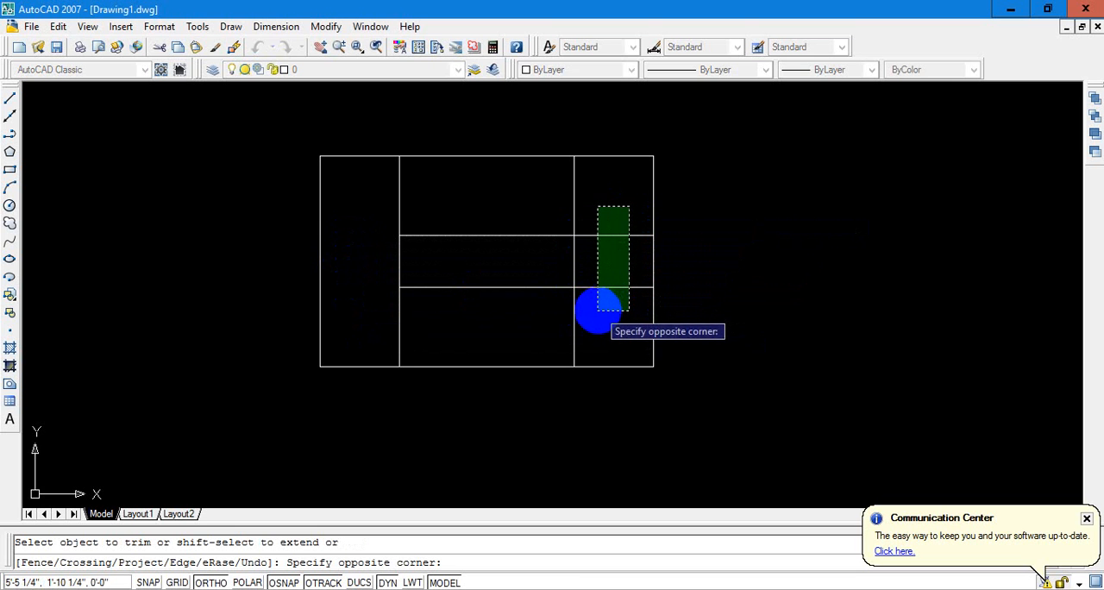
click(581, 308)
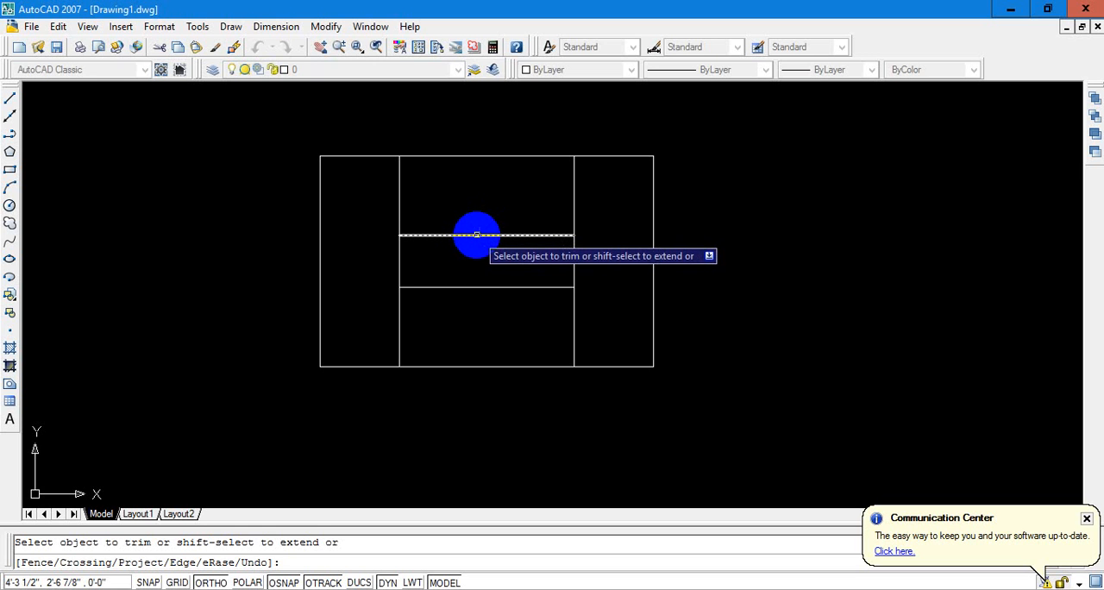
Trim the upper and lower ends of both inner vertical lines, and undo the whole Trim operation
click(398, 193)
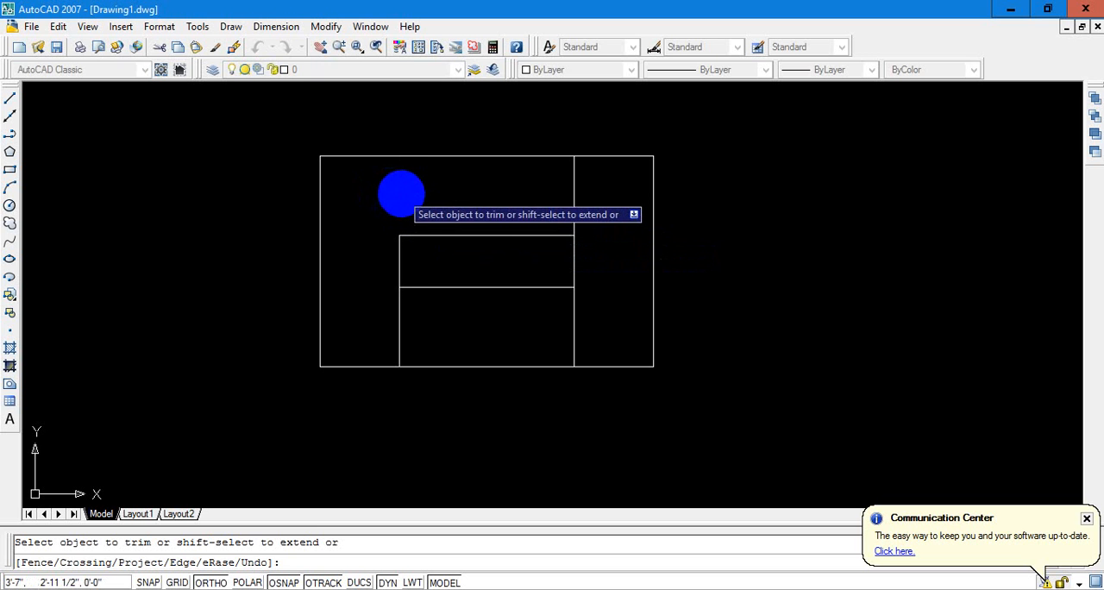
click(573, 190)
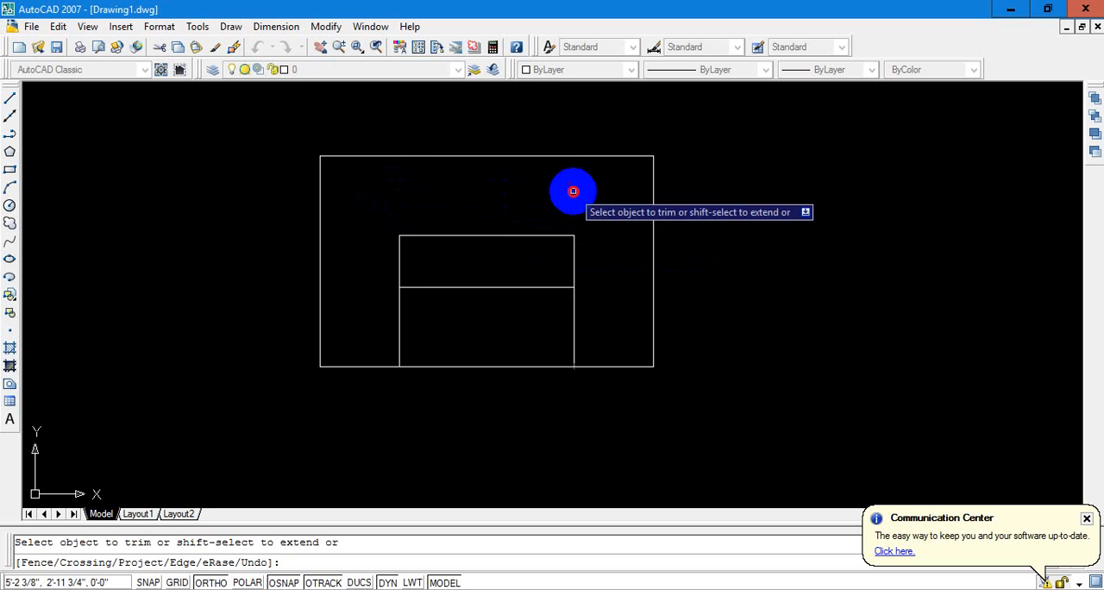
click(573, 312)
click(400, 319)
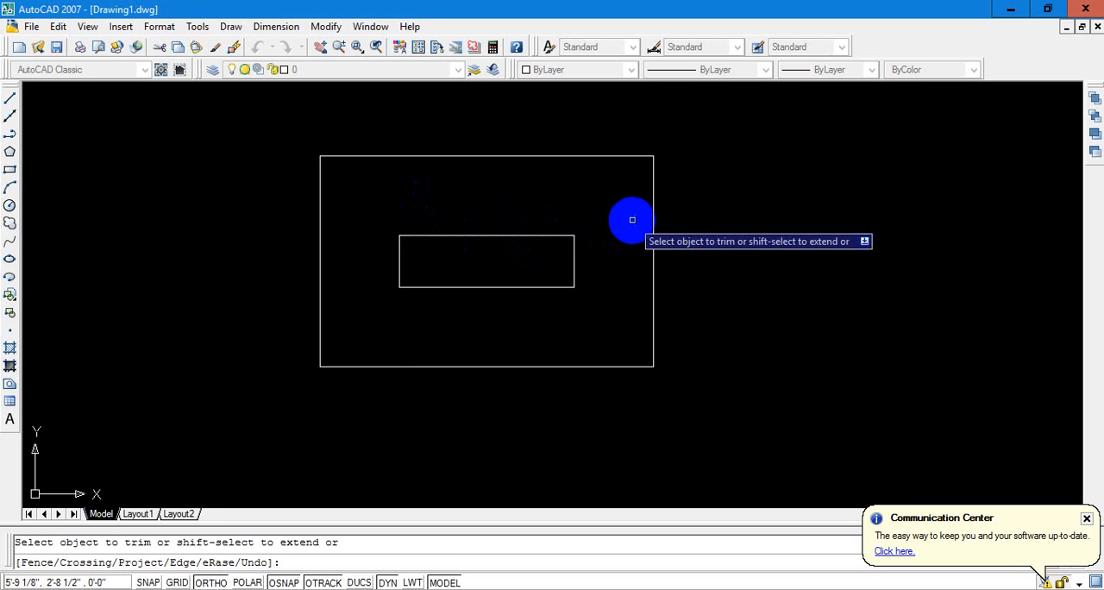
key(Escape)
key(ctrl+z)
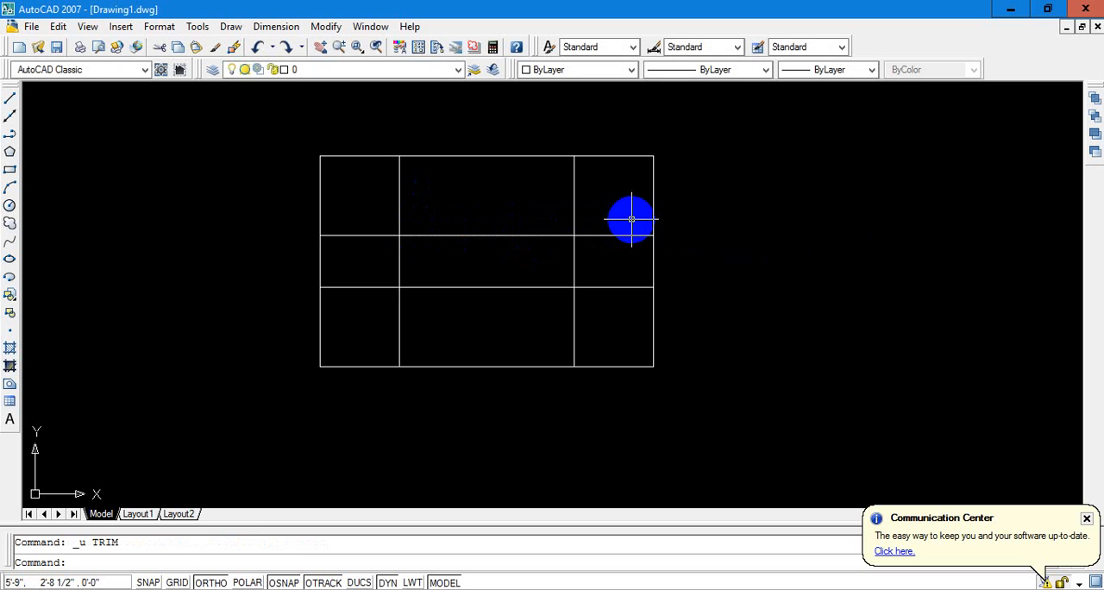
Trim the upper inner horizontal line's left end back to the left inner vertical line
text(tr)
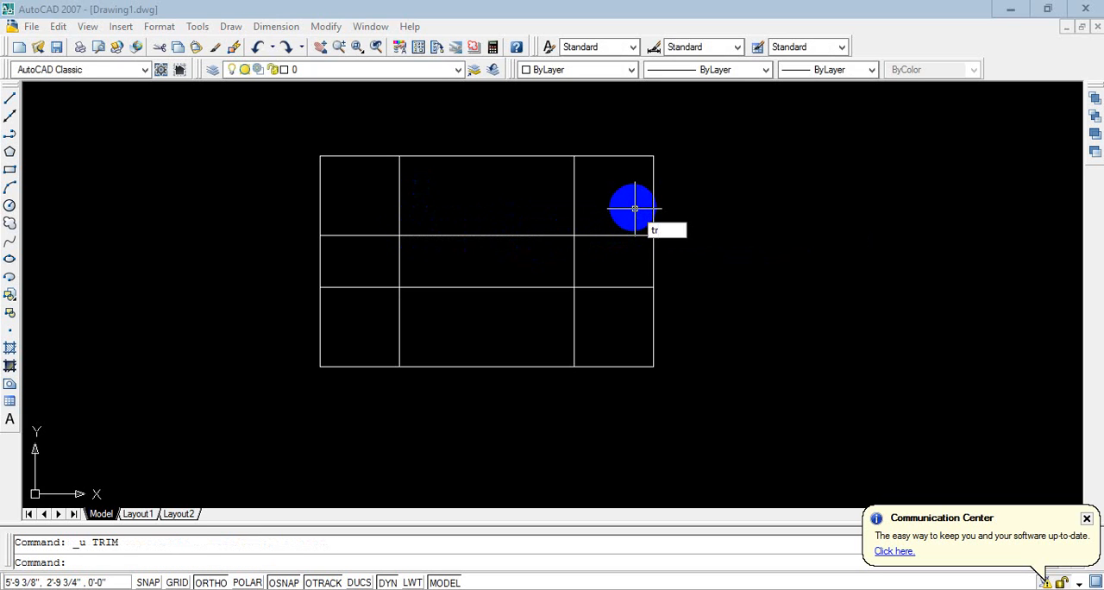
key(Return)
key(Return)
click(346, 234)
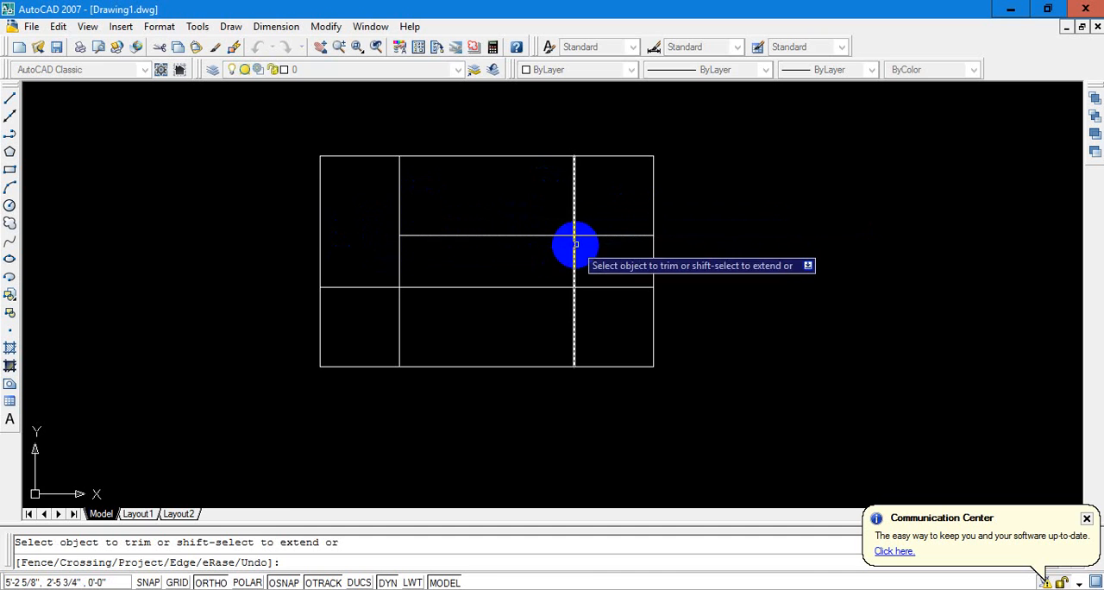
key(Escape)
Extend the upper inner horizontal line's left end to the rectangle's left edge
text(e)
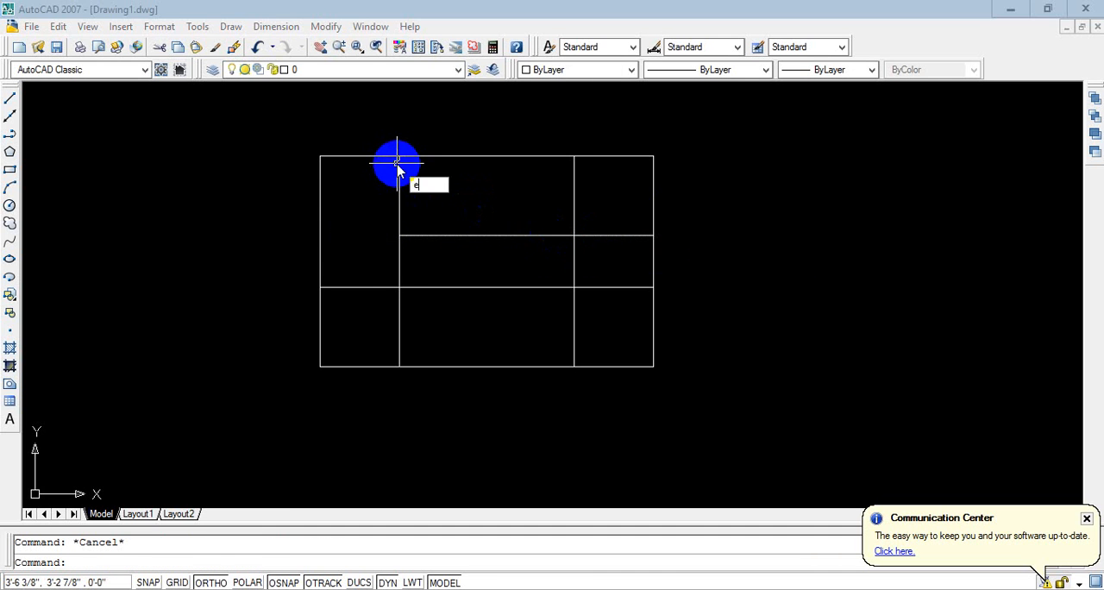
text(x)
key(Return)
key(Return)
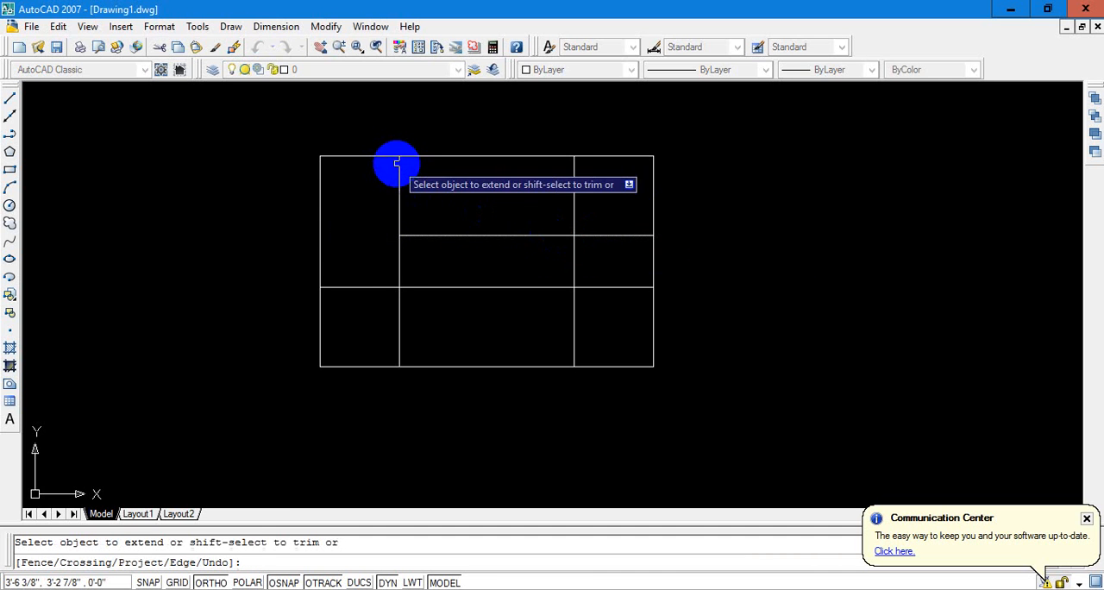
click(407, 235)
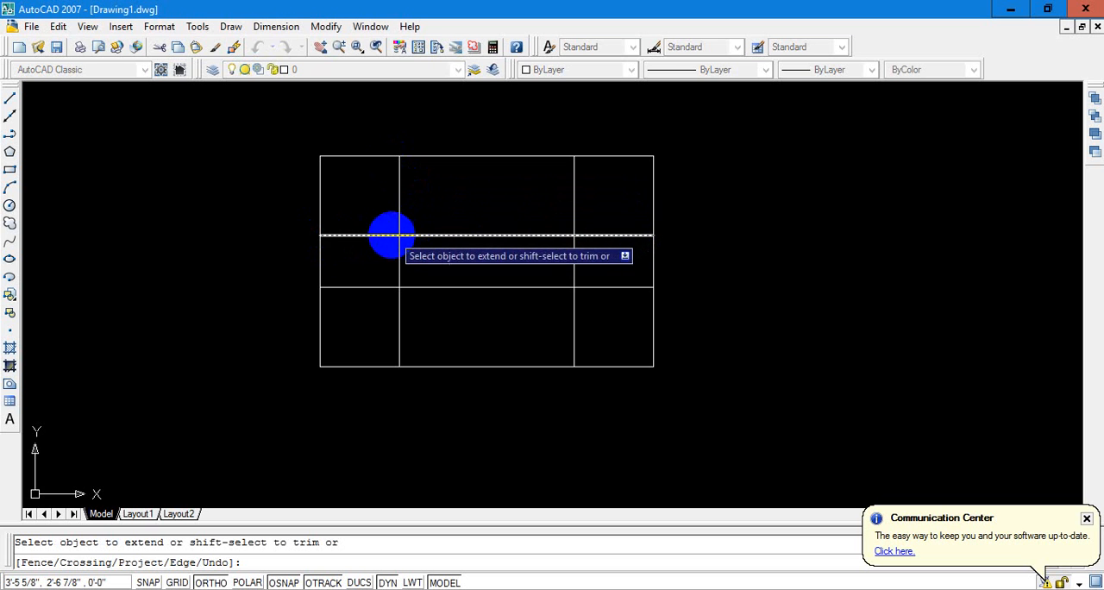
key(Escape)
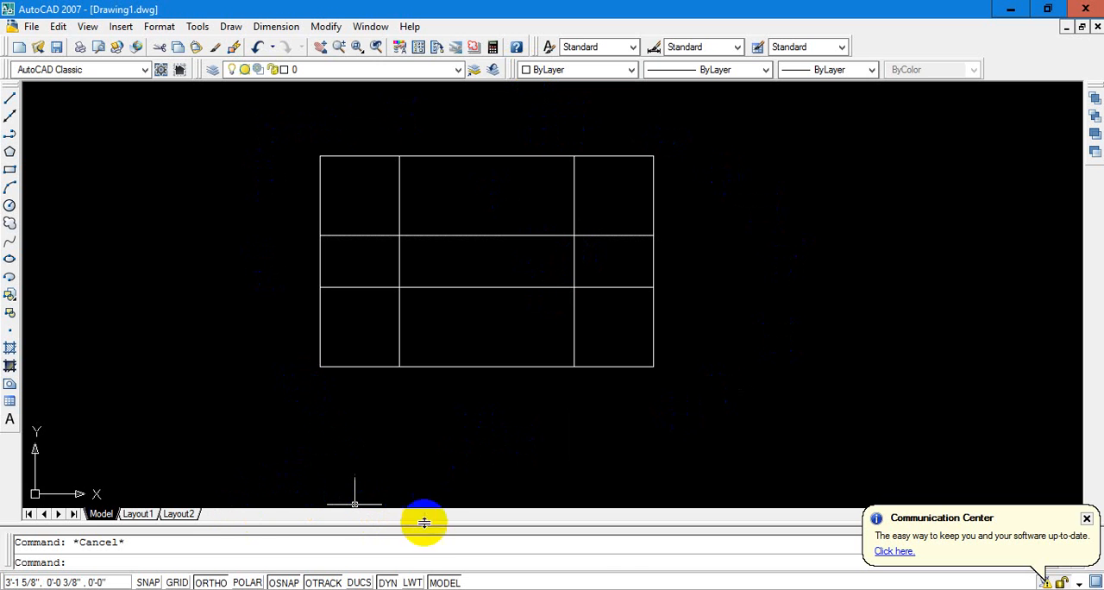
Switch to Windows Photo Viewer and read the self-test questions on pages 372 and 373
mouse_move(454, 589)
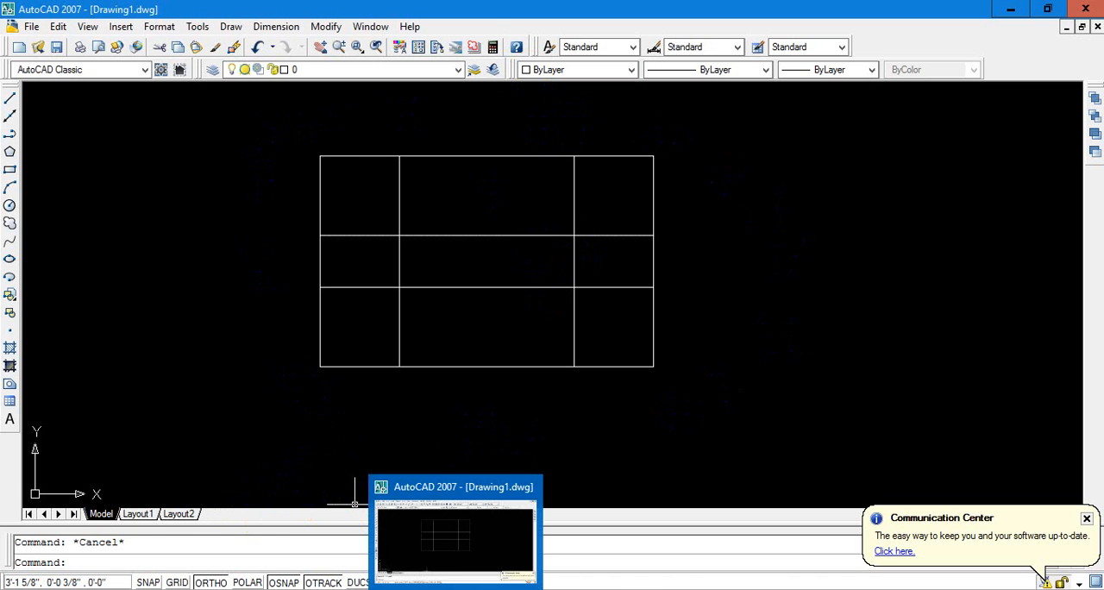
click(454, 589)
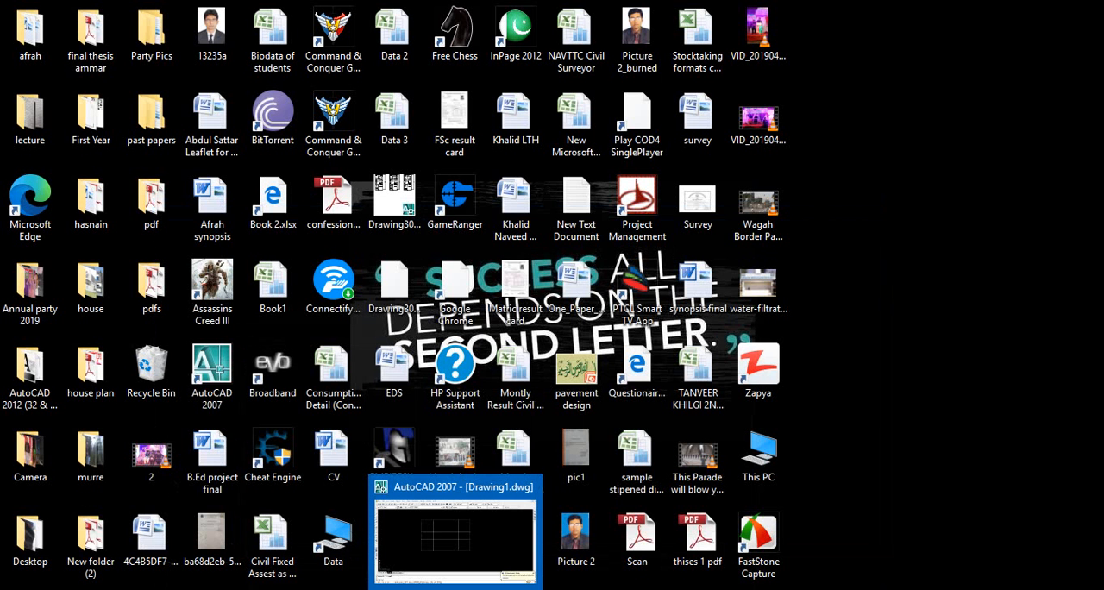
click(425, 589)
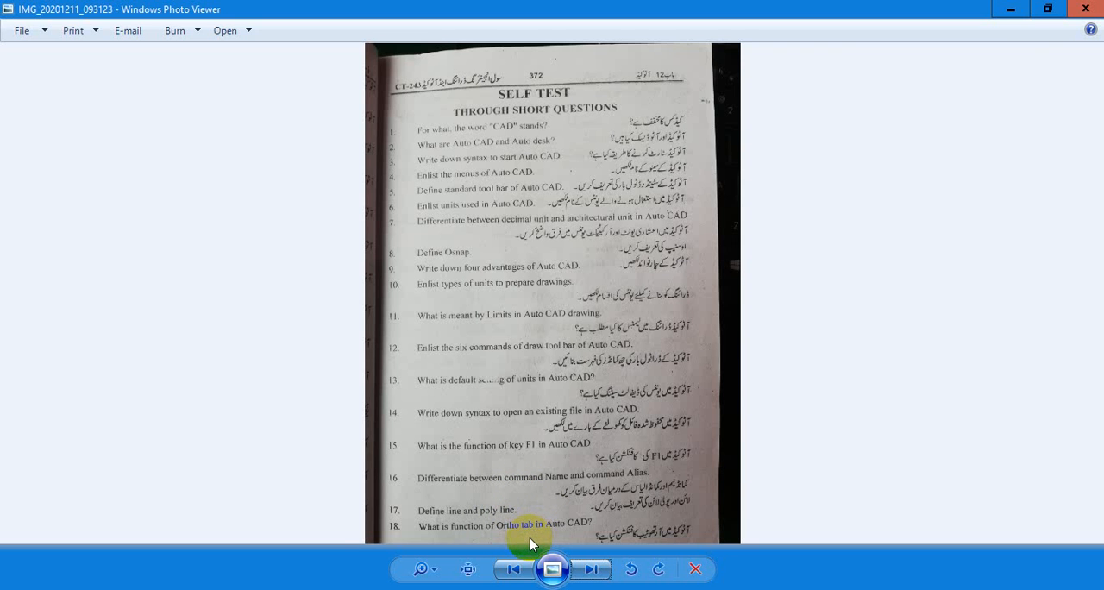
click(594, 569)
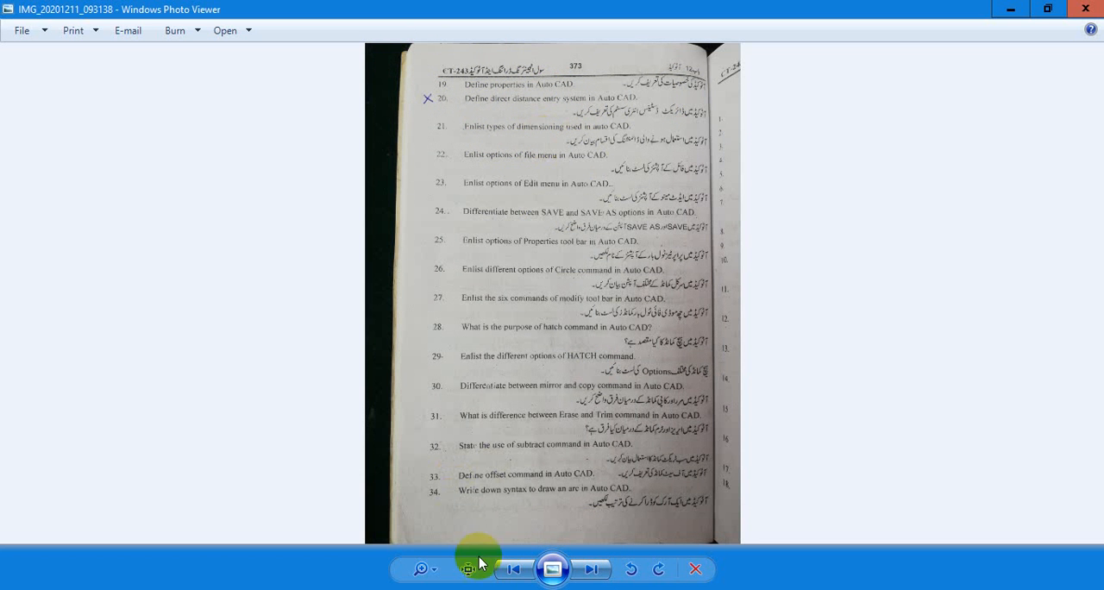
Switch to AutoCAD, examine the available dimension types, and return to the question page in Windows Photo Viewer
click(431, 518)
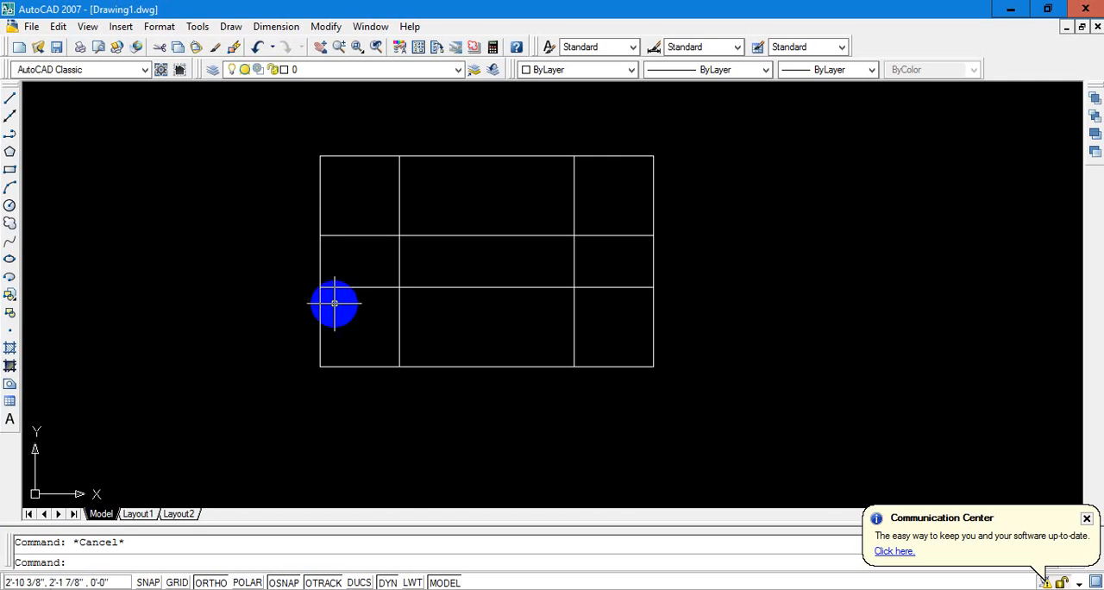
click(253, 26)
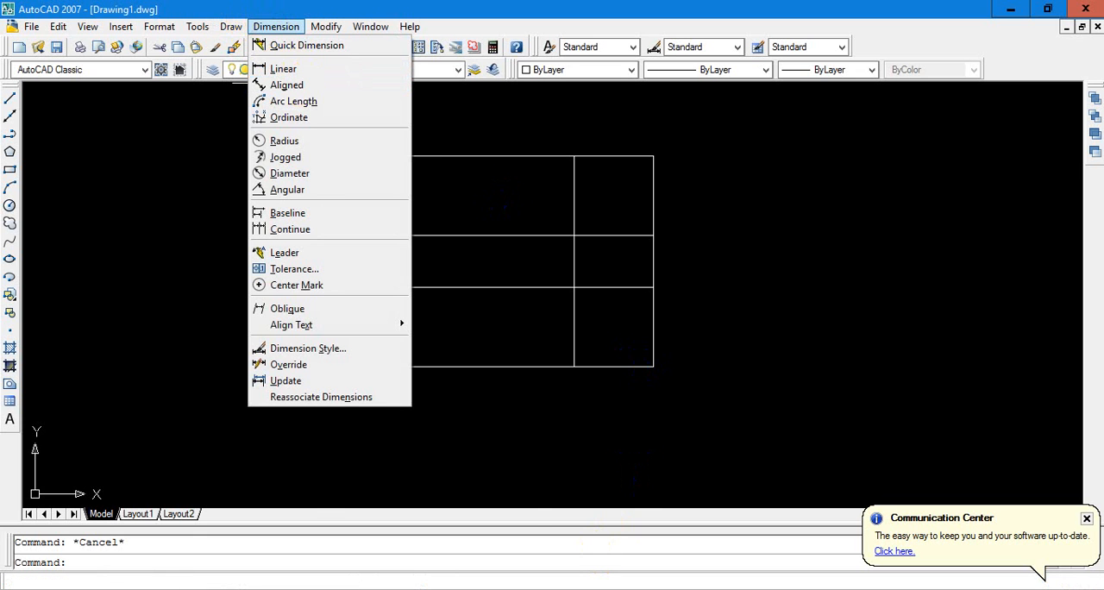
mouse_move(415, 589)
mouse_move(455, 589)
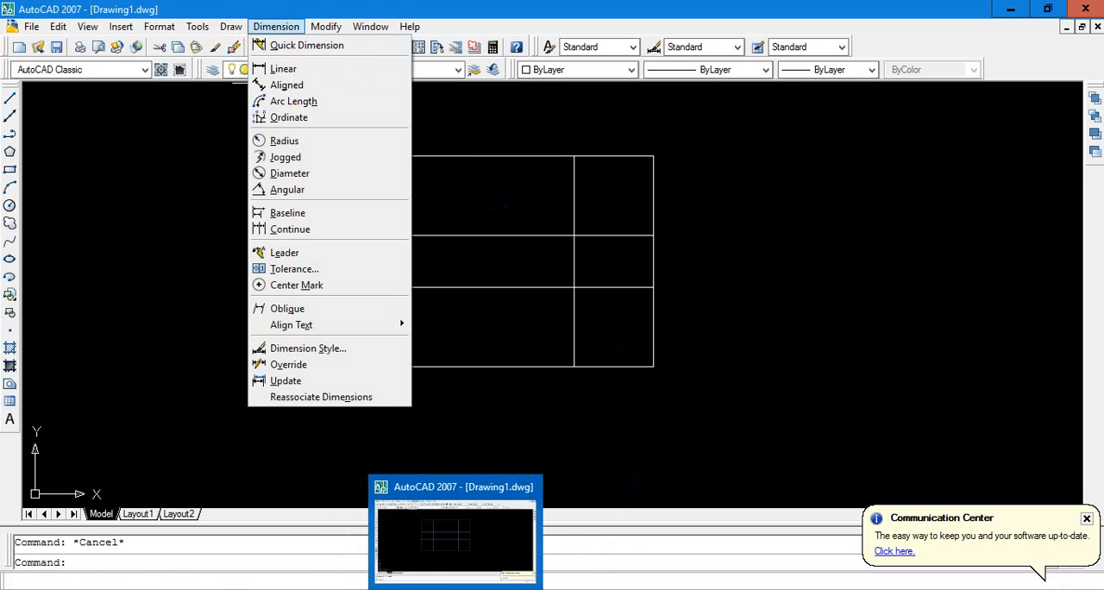
click(455, 589)
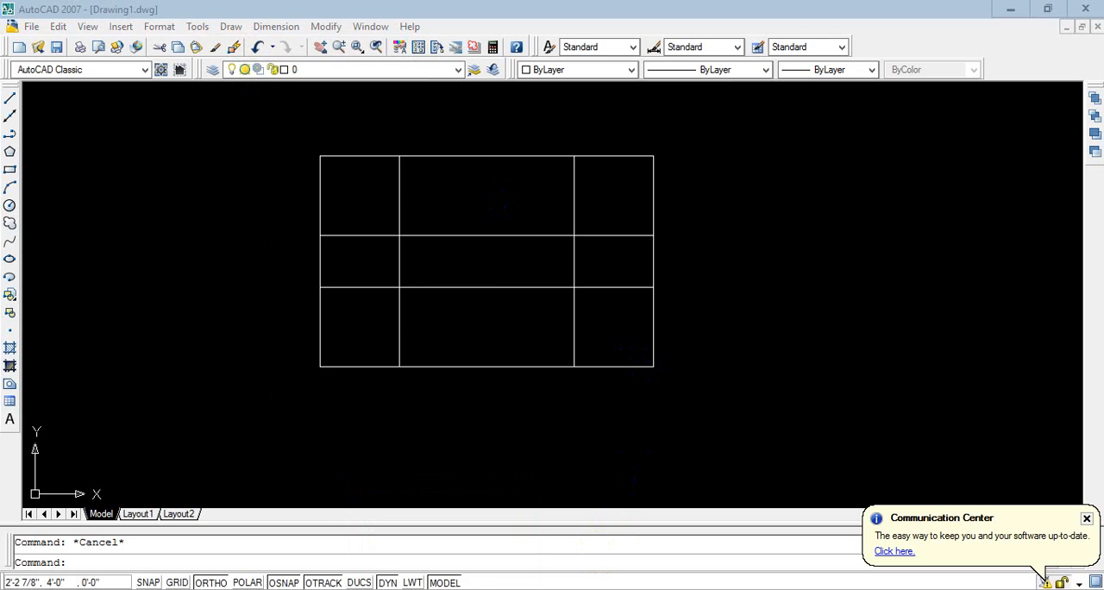
click(416, 589)
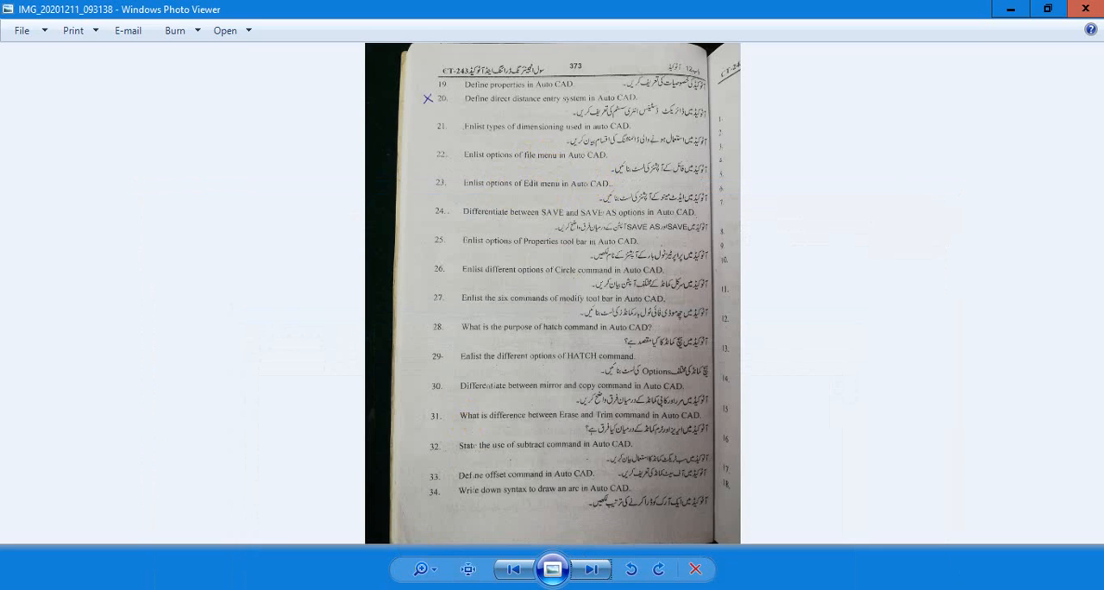
Switch to AutoCAD, examine its file and edit commands, and return to the question page in Windows Photo Viewer
key(alt+Tab)
click(31, 26)
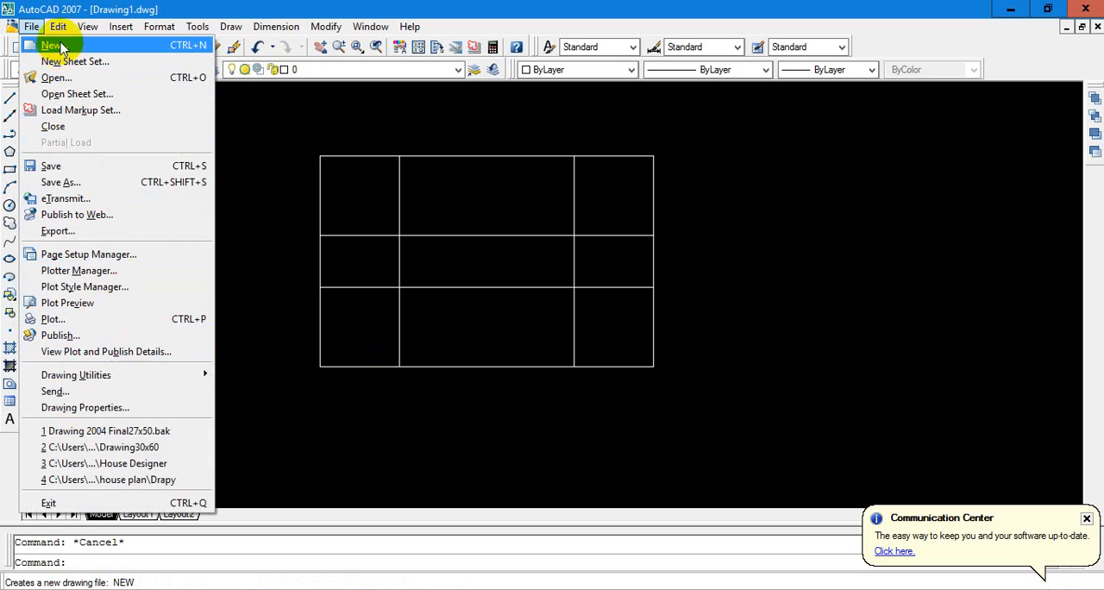
mouse_move(76, 33)
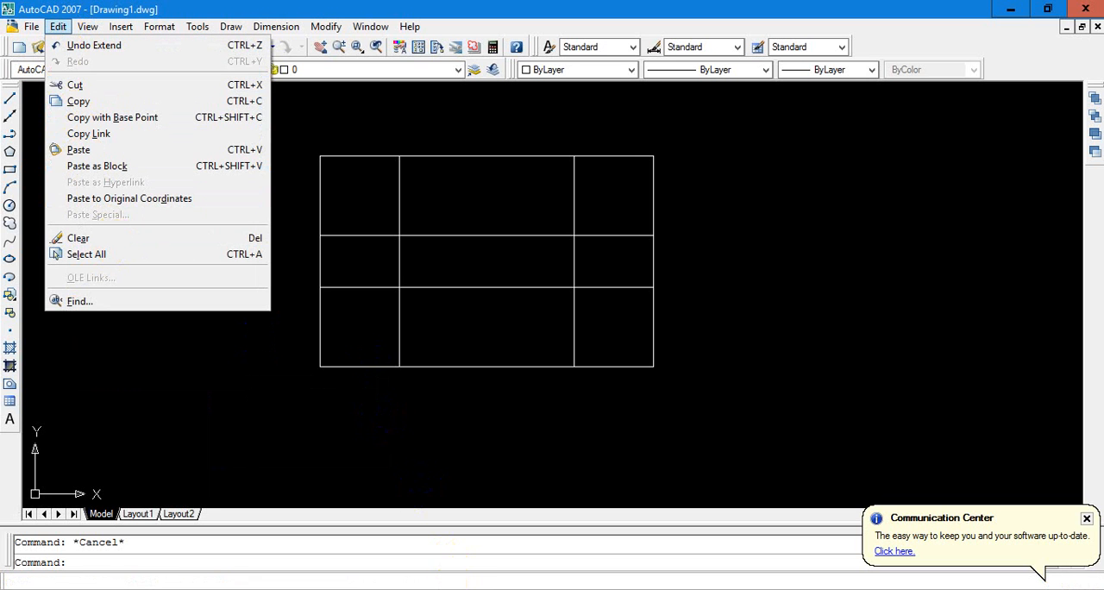
key(alt+Tab)
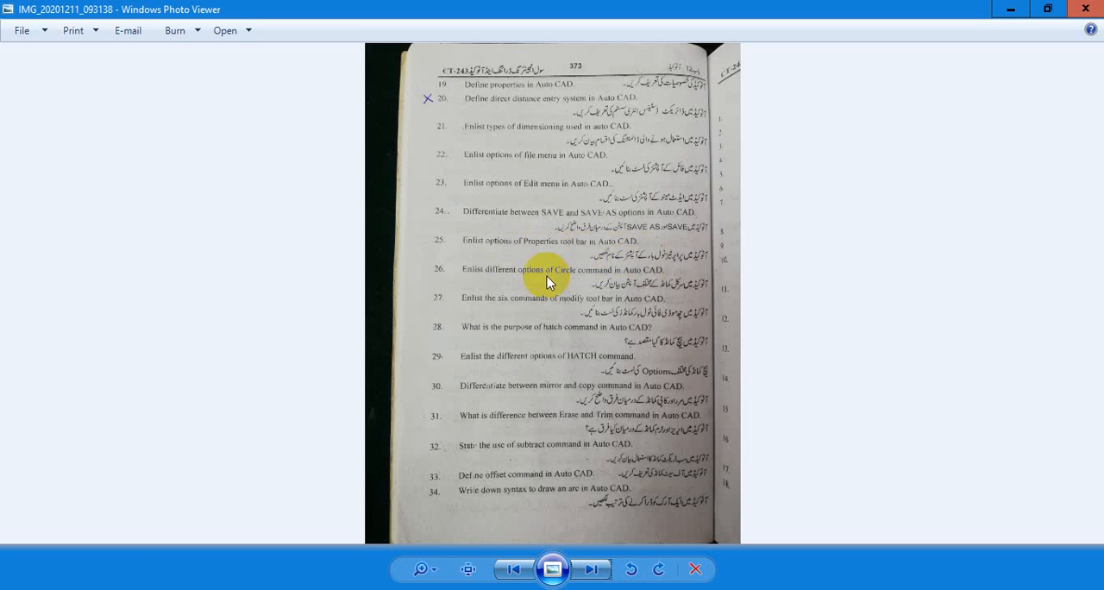
Switch to AutoCAD and examine the object snap modes in the drafting settings, and close the dialog
mouse_move(414, 589)
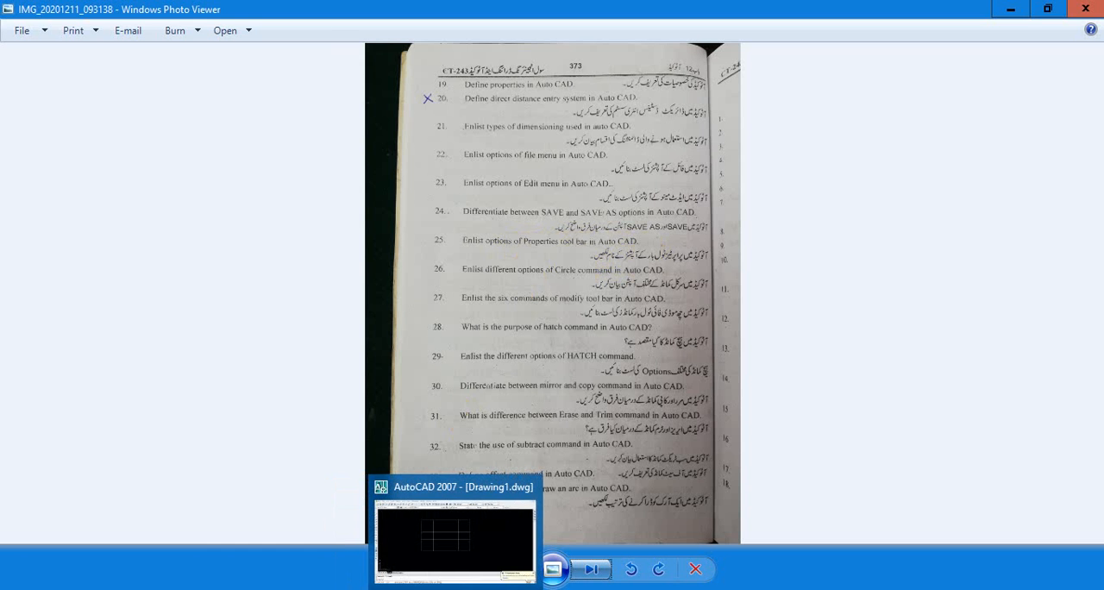
click(456, 589)
right_click(475, 578)
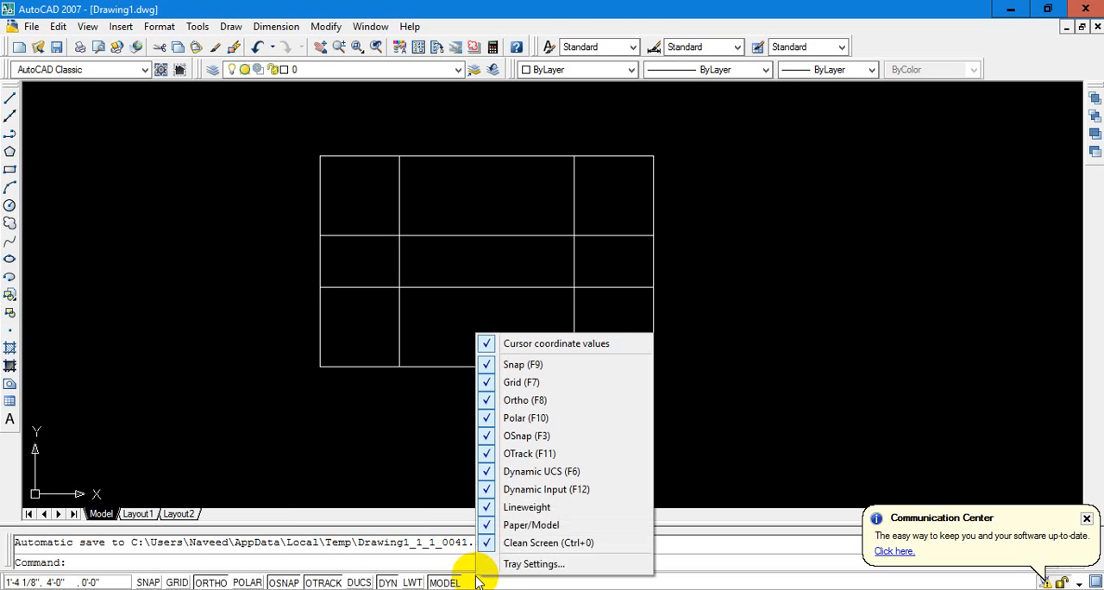
right_click(1018, 60)
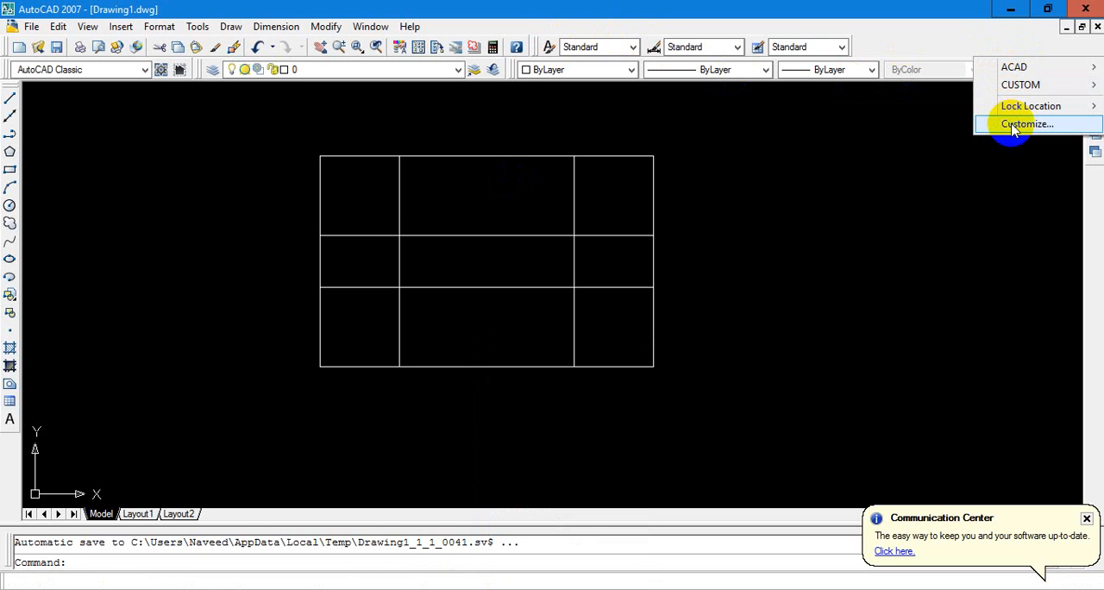
click(505, 333)
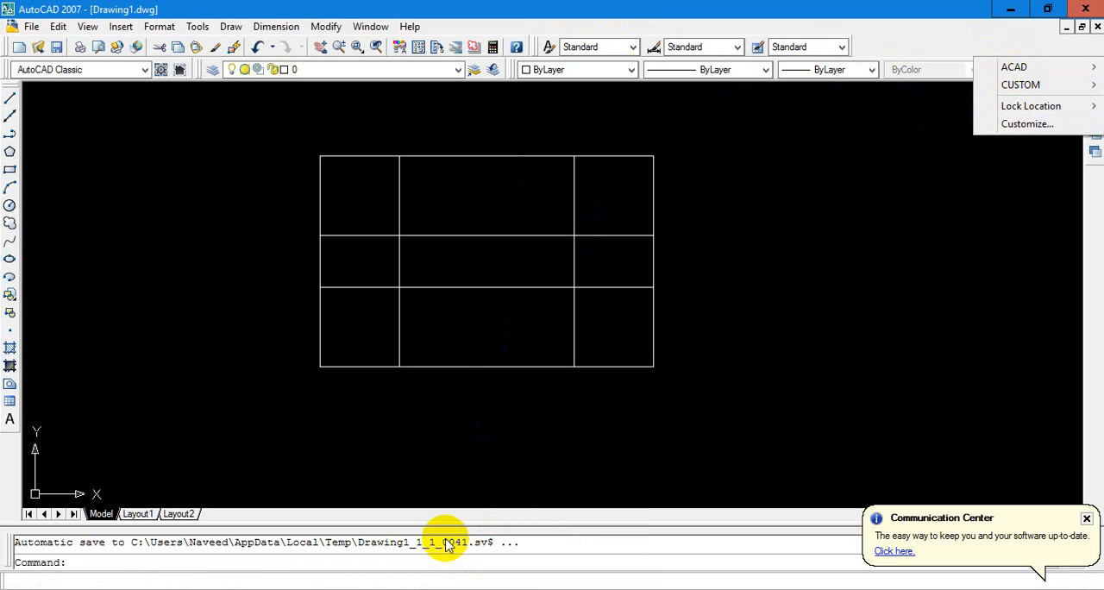
right_click(296, 582)
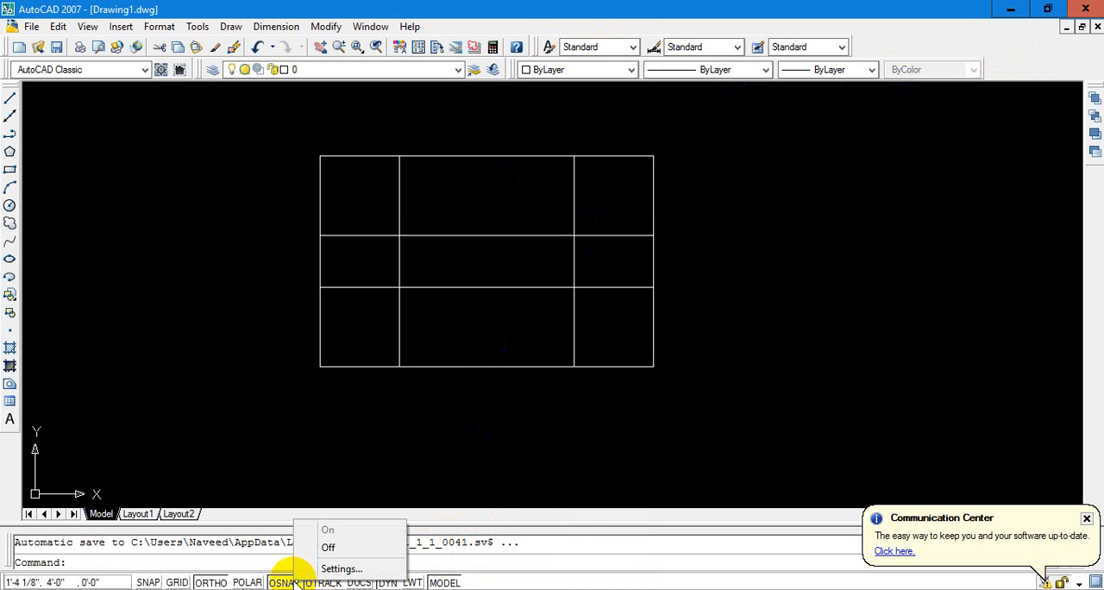
click(336, 569)
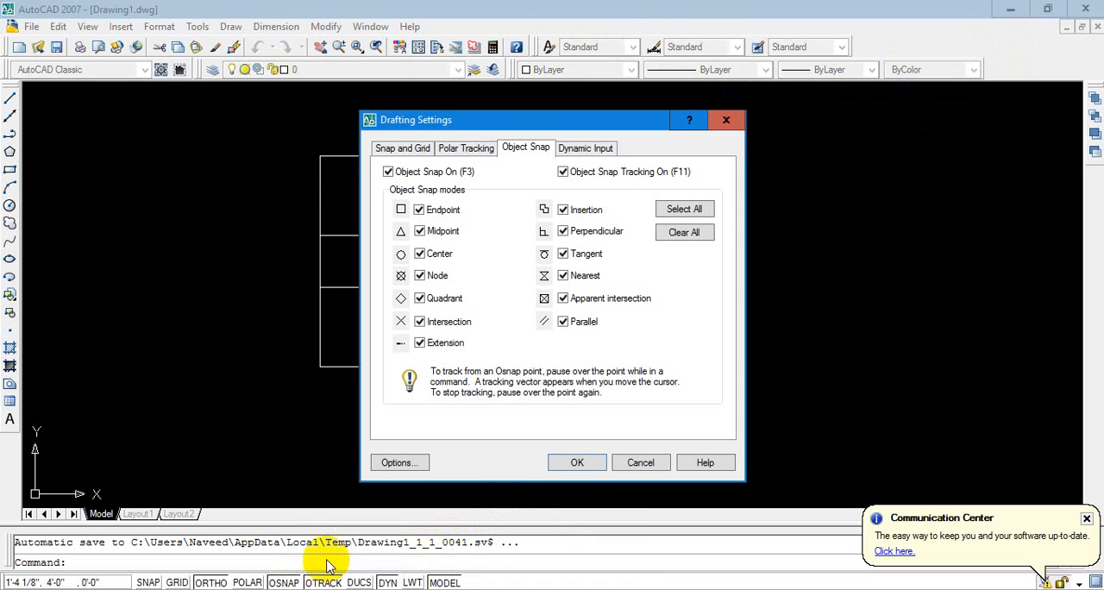
click(599, 466)
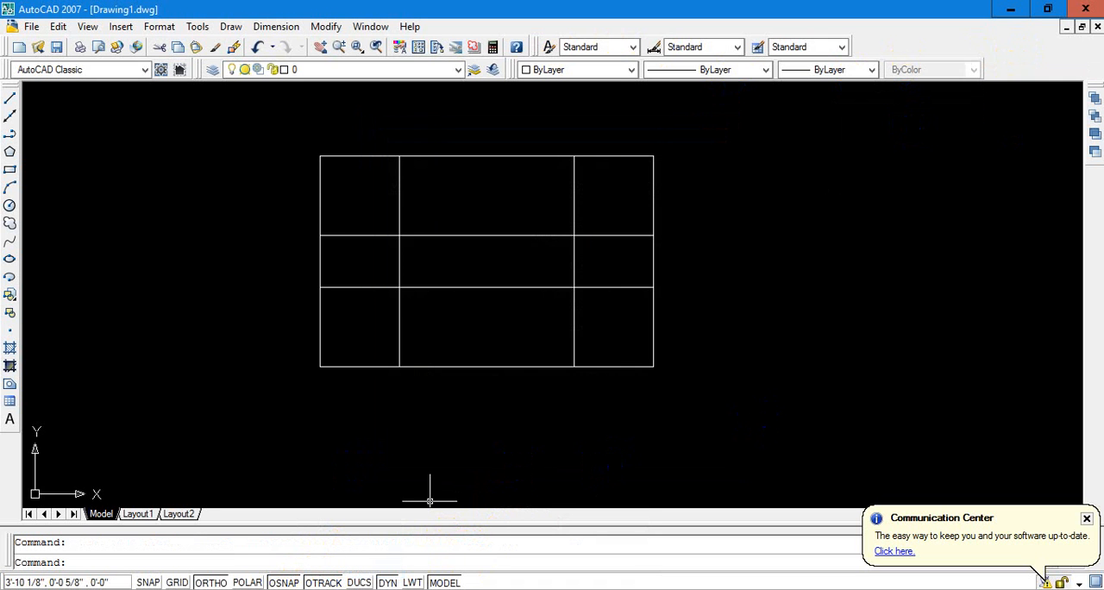
mouse_move(455, 589)
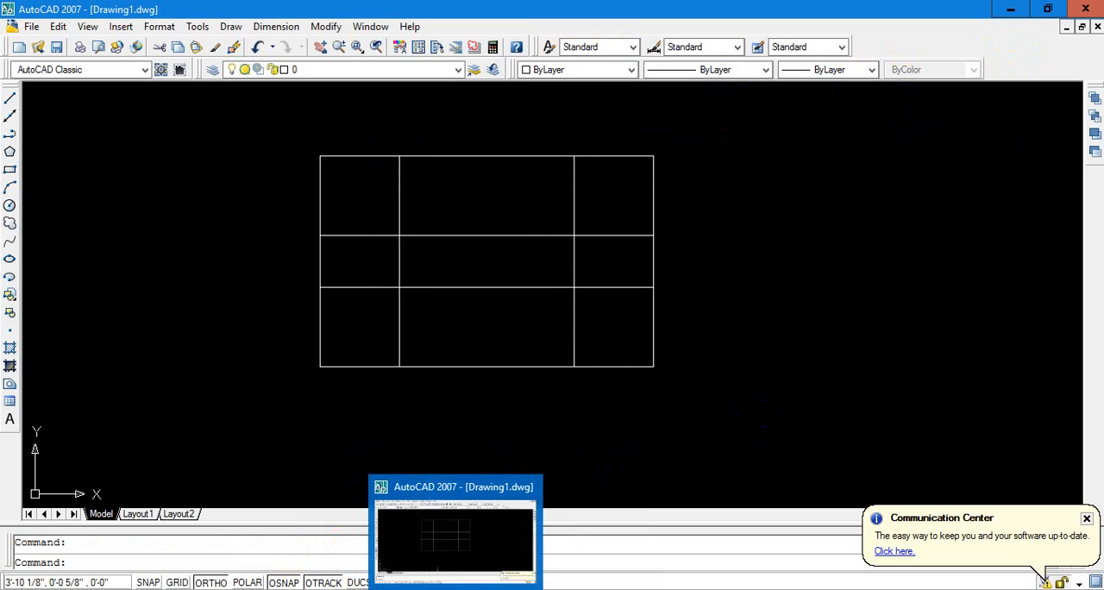